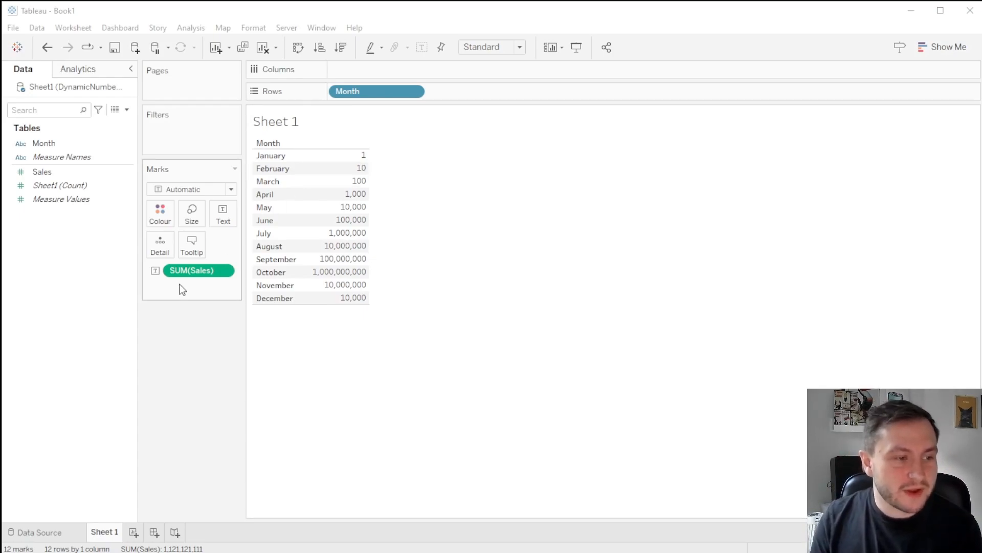
# Format the SUM(Sales) numbers as custom currency with display units in Thousands (K).
pyautogui.rightClick(194, 270)
pyautogui.click(231, 319)
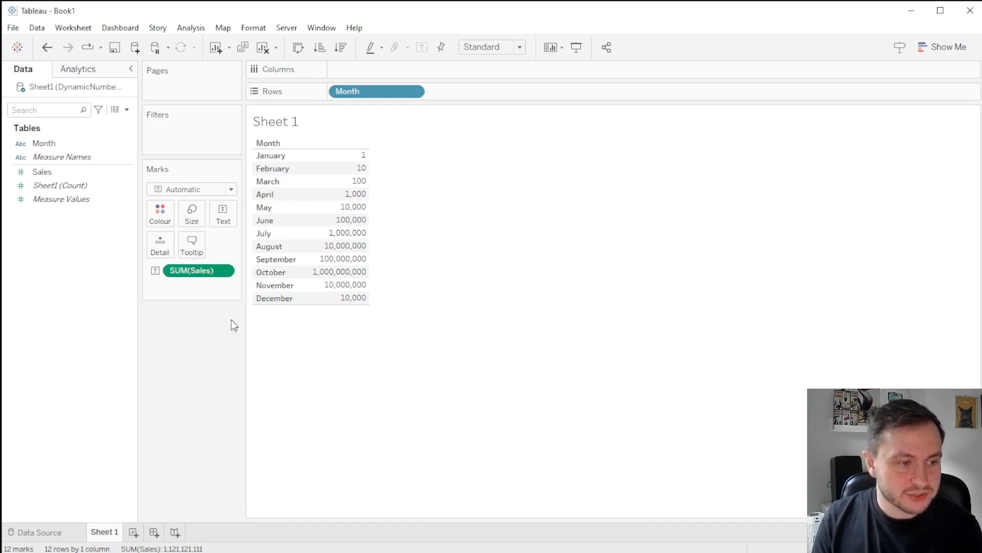
pyautogui.click(85, 189)
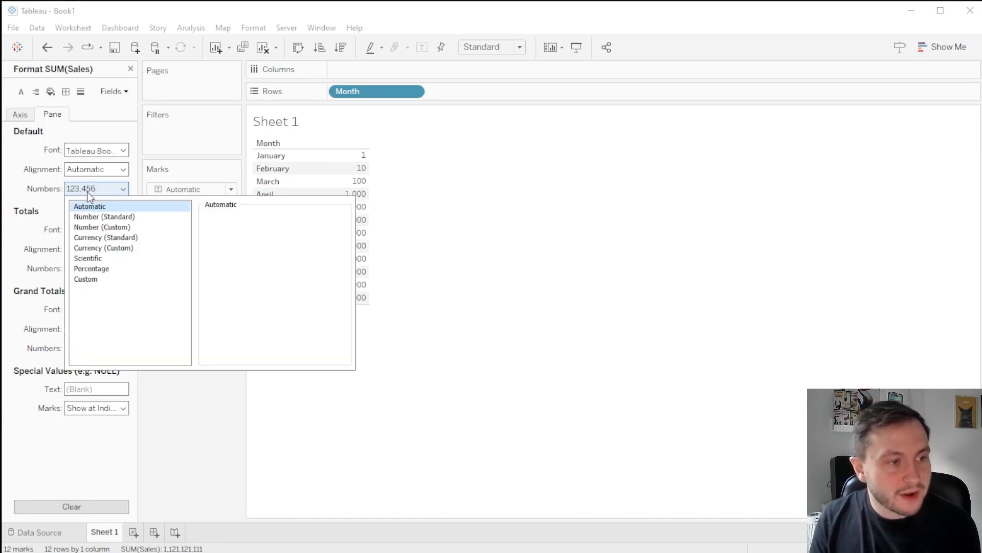
pyautogui.click(100, 229)
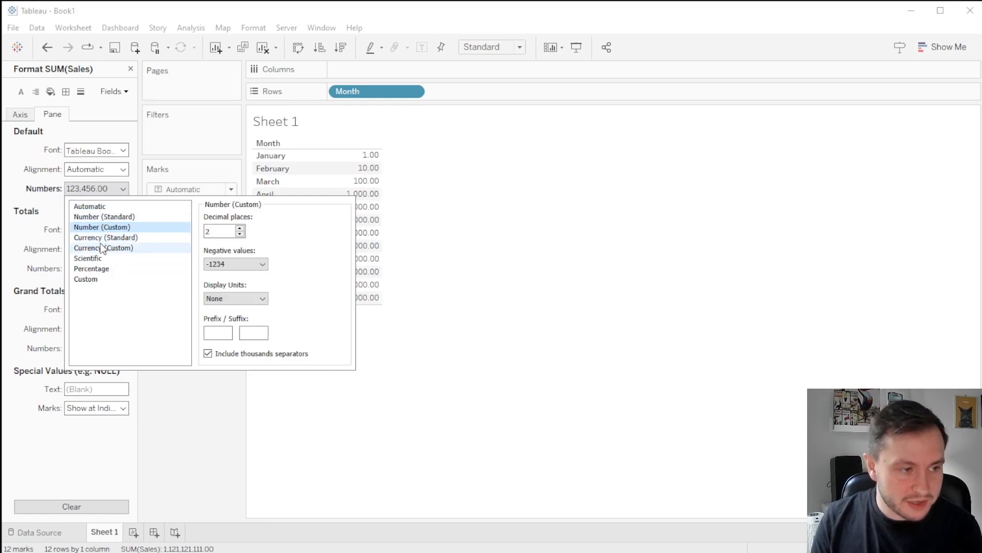
pyautogui.click(103, 241)
pyautogui.click(104, 249)
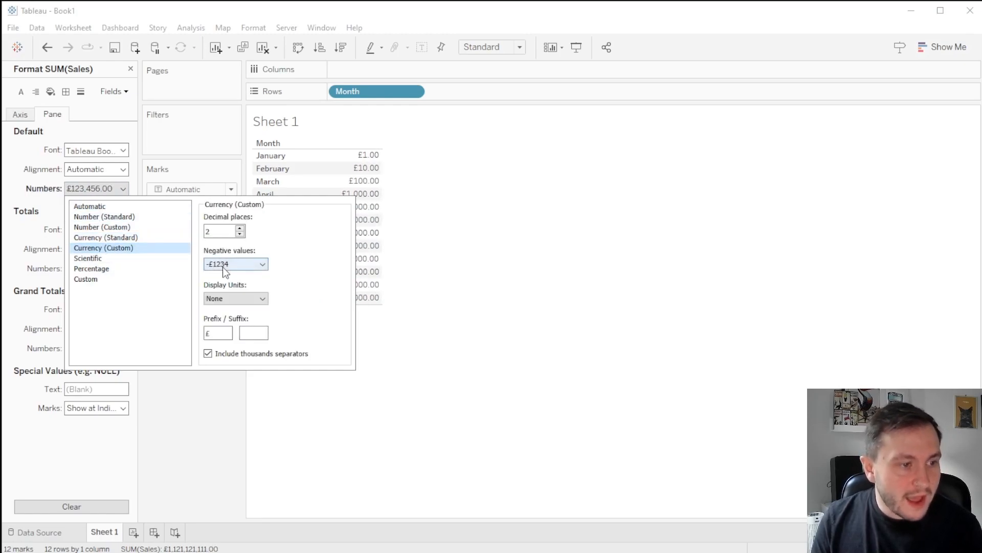
pyautogui.click(229, 299)
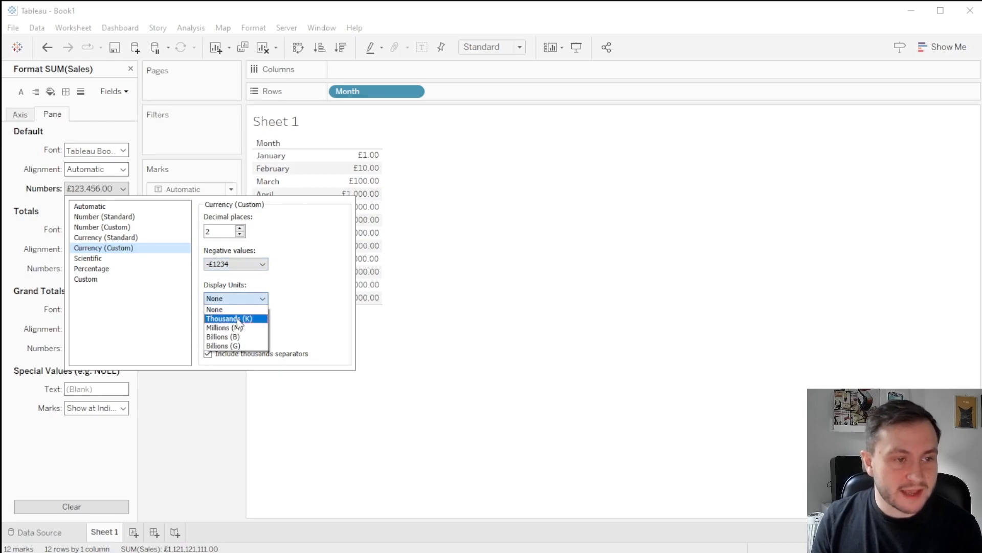
pyautogui.click(237, 318)
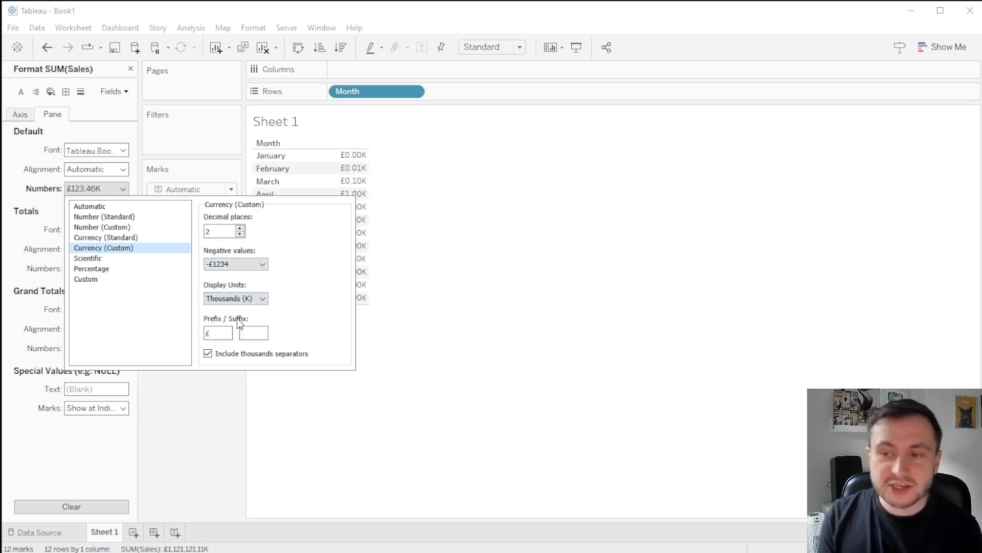
pyautogui.click(222, 404)
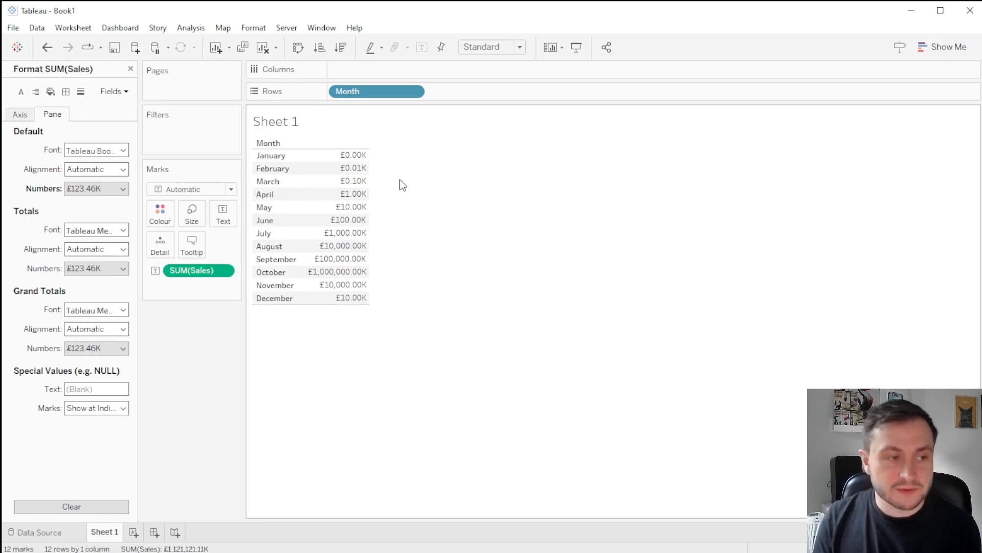
# Change the display units of the SUM(Sales) currency format to Millions (M).
pyautogui.click(100, 190)
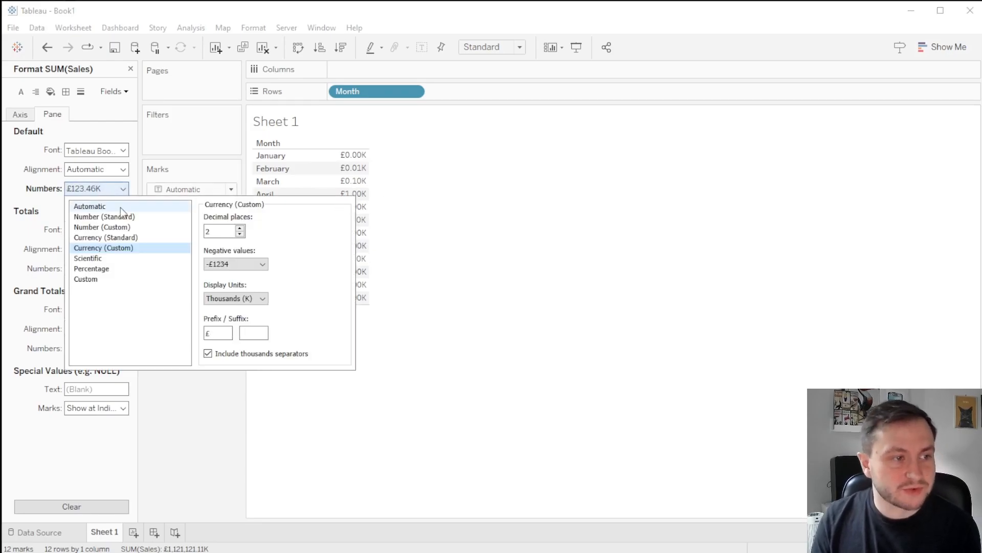
pyautogui.click(233, 302)
pyautogui.click(240, 325)
pyautogui.click(442, 309)
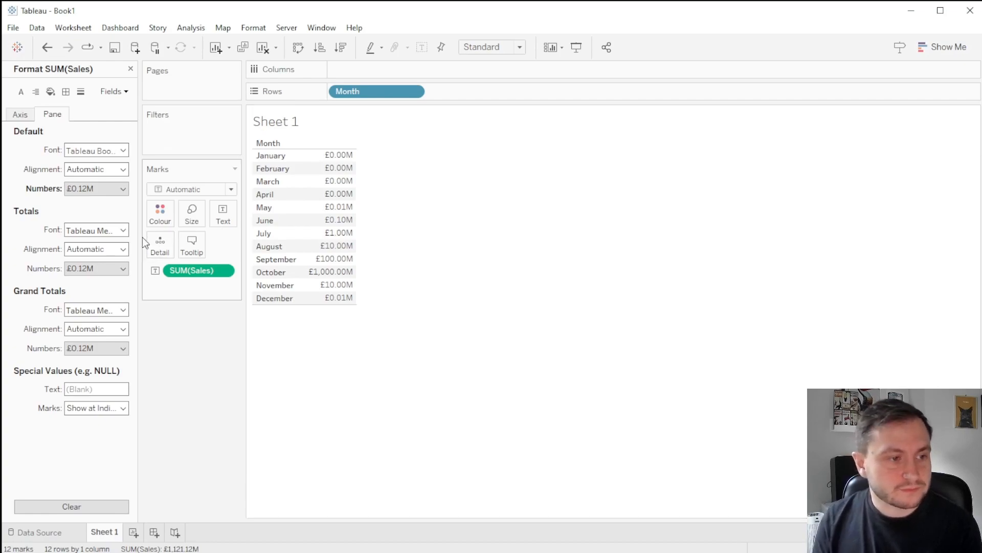
# Reset the SUM(Sales) number format to Automatic and close the formatting options.
pyautogui.click(75, 191)
pyautogui.click(87, 206)
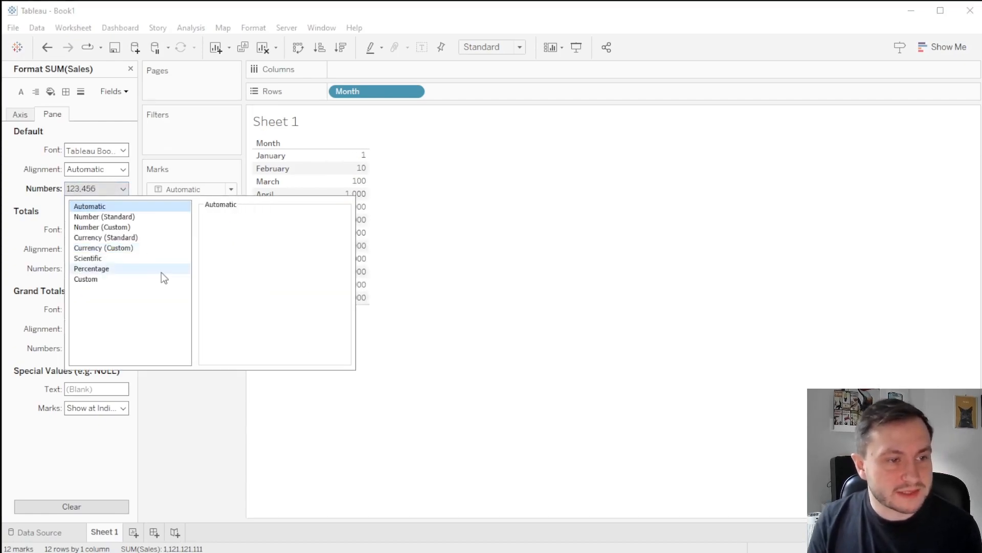
pyautogui.click(199, 416)
pyautogui.click(132, 69)
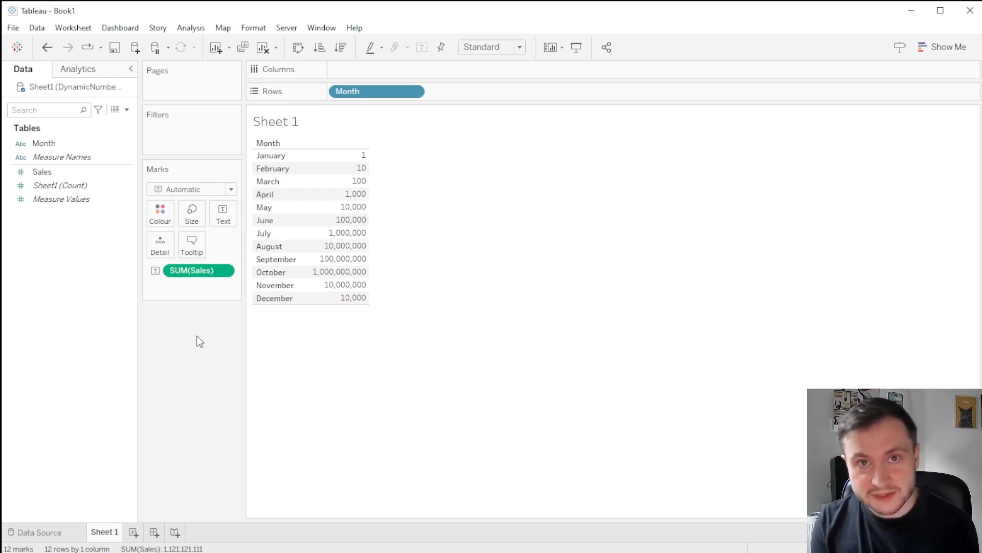
# Create a calculated field named "Dynamic Number Format".
pyautogui.click(127, 109)
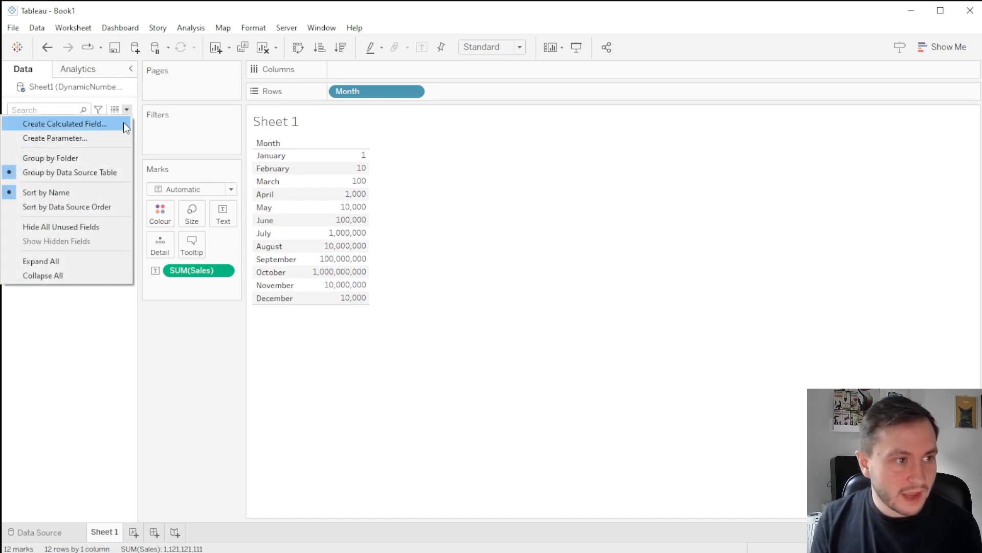
pyautogui.click(121, 124)
pyautogui.write('Dynamic Num')
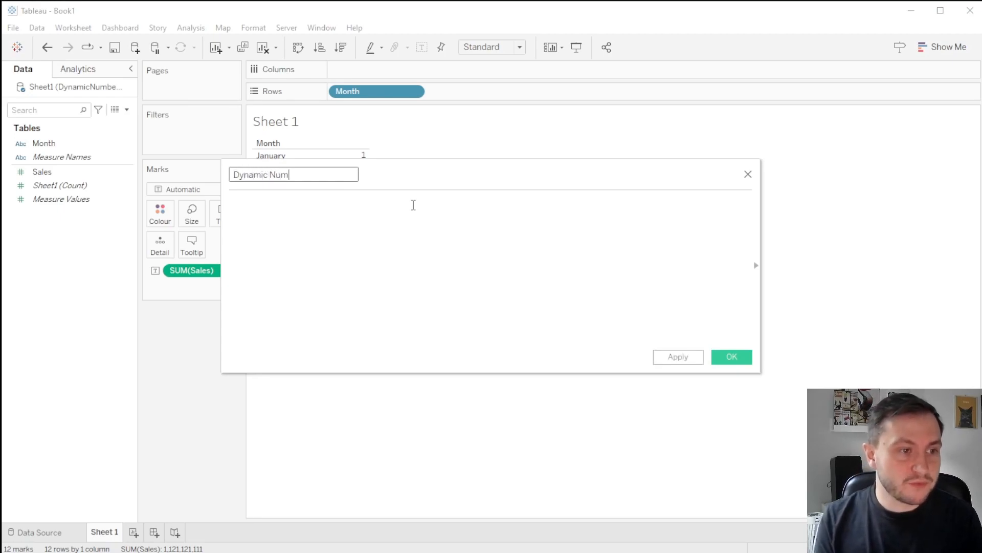
pyautogui.write('ber Format')
pyautogui.click(414, 205)
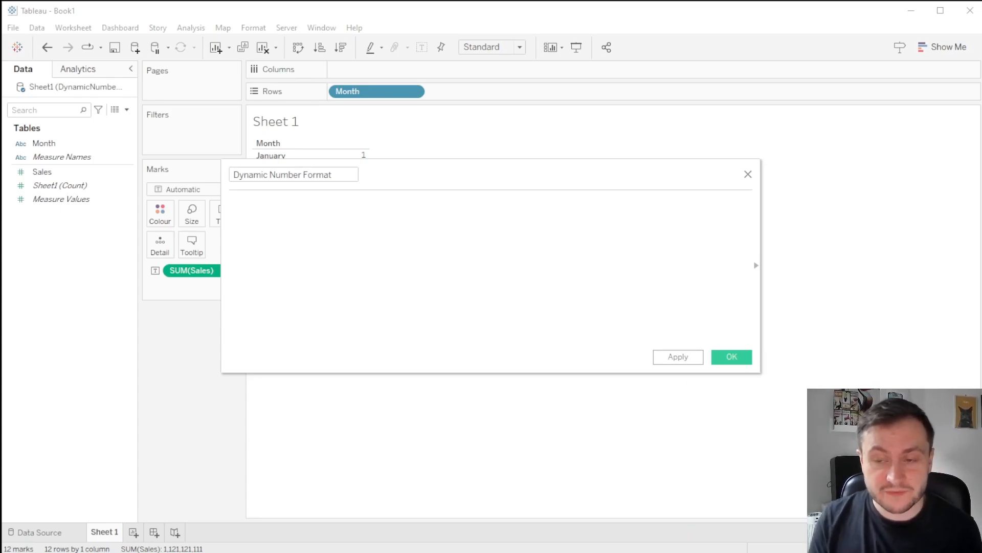
pyautogui.write('IF ABS(SU')
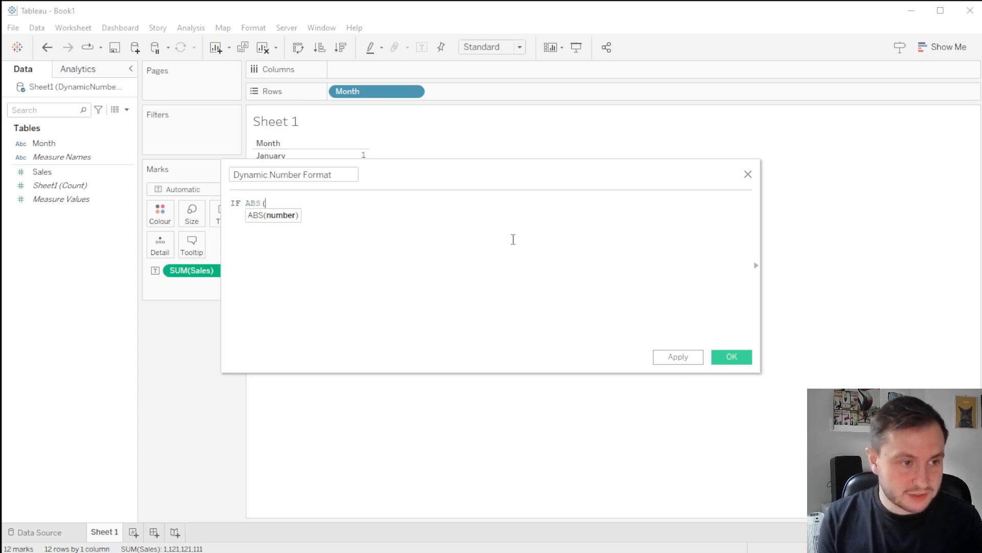
pyautogui.press('BackSpace')
pyautogui.press('BackSpace')
pyautogui.write('SUM([Sales])')
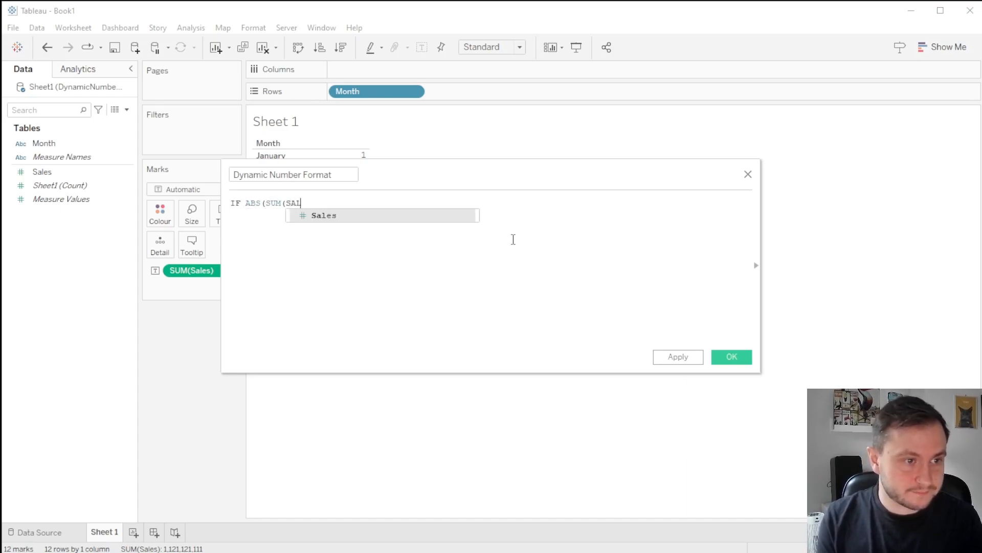
pyautogui.write(') ')
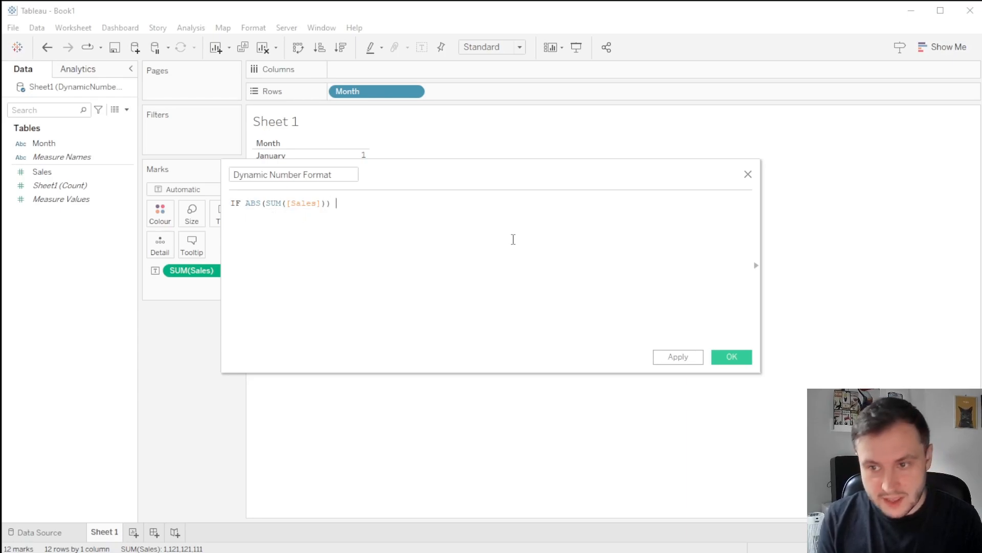
pyautogui.write('>= 1')
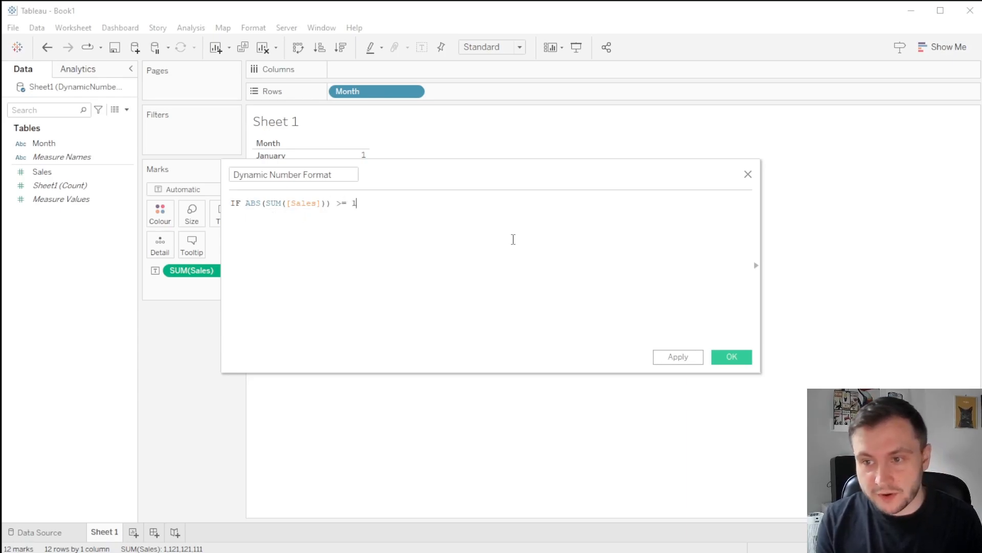
pyautogui.write('00000000')
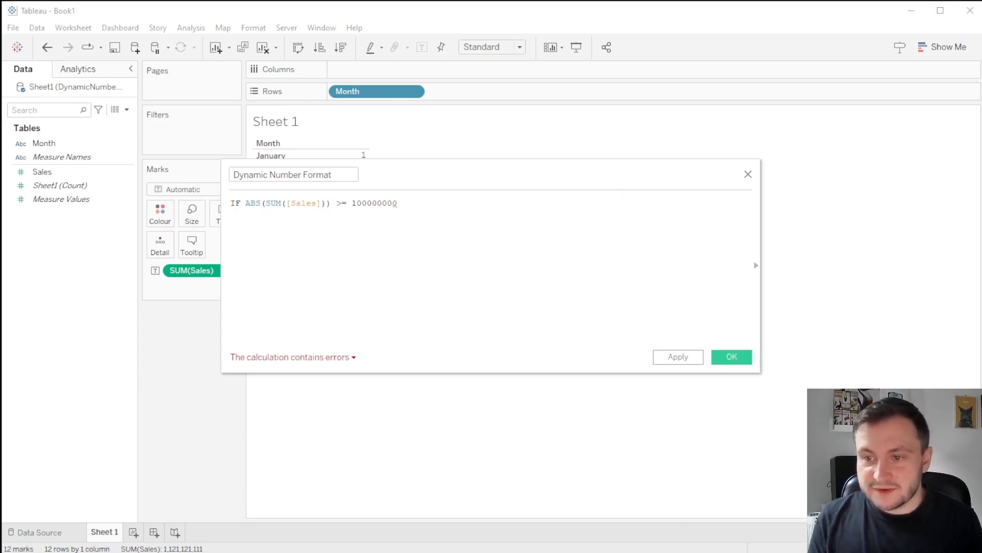
pyautogui.doubleClick(404, 204)
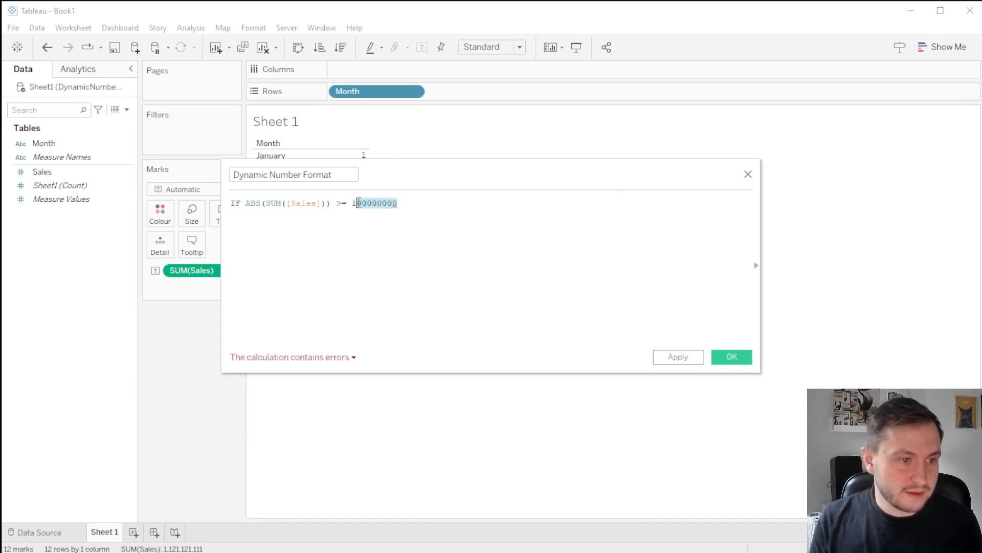
pyautogui.write('1000000000 THEN  /')
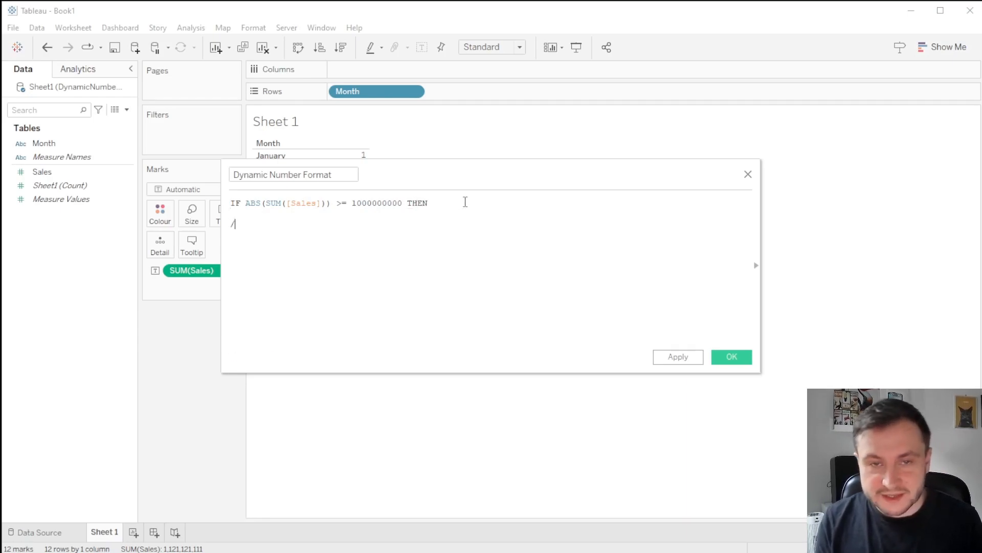
# Add the comment "//Rounding For Billions" below the IF condition.
pyautogui.write('/Rounding')
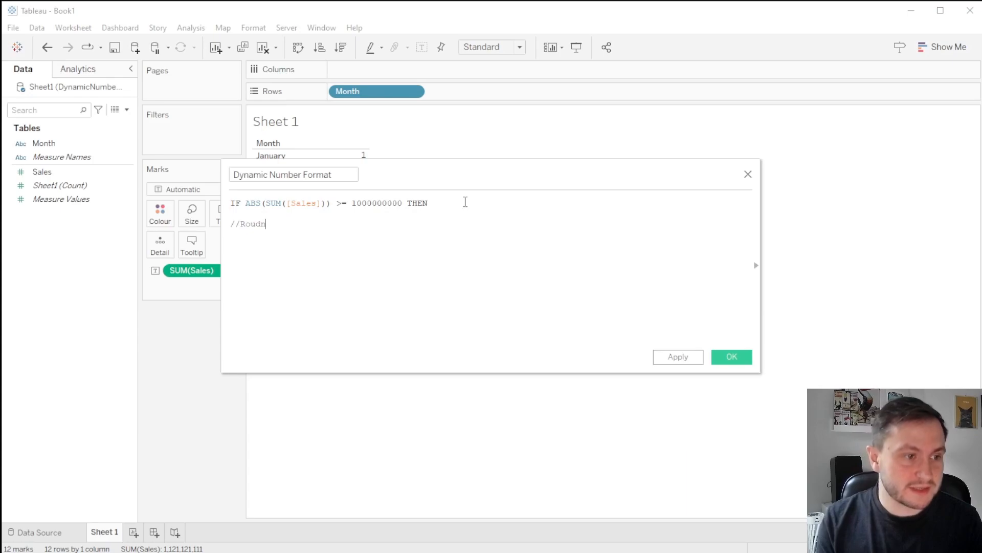
pyautogui.write(' For Billions')
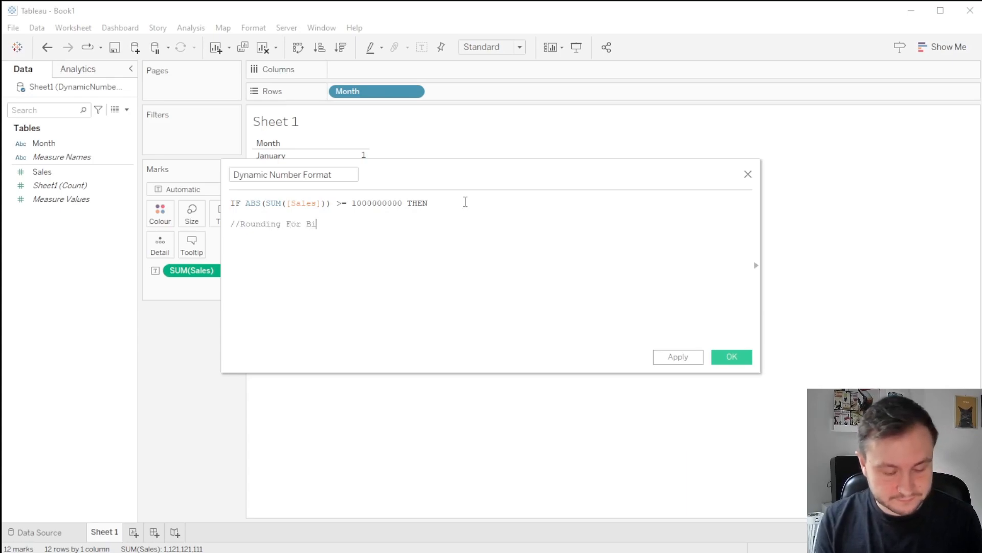
pyautogui.press('Return')
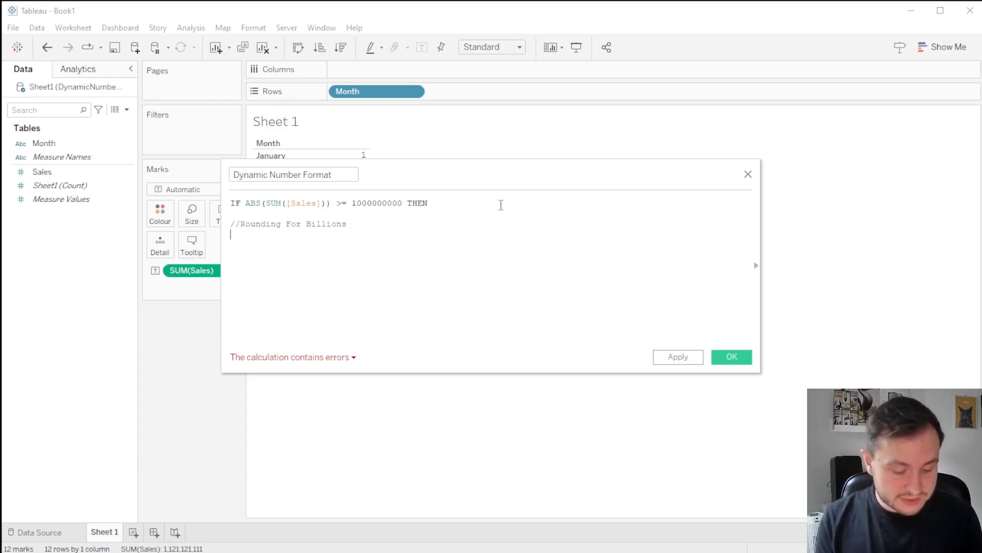
# Begin the billions result under the comment with the expression STR(ROUND(SUM([Sales]).
pyautogui.write('STR')
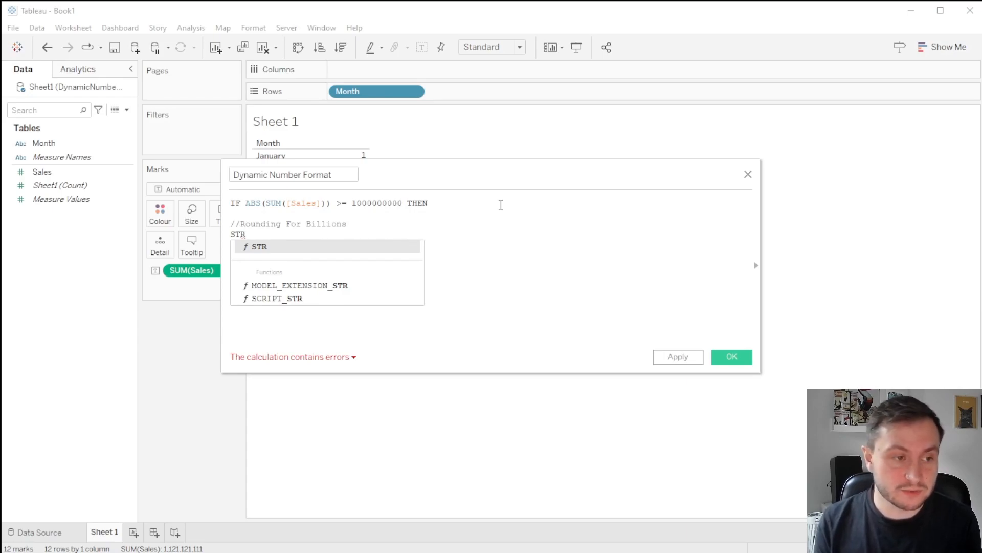
pyautogui.write('(')
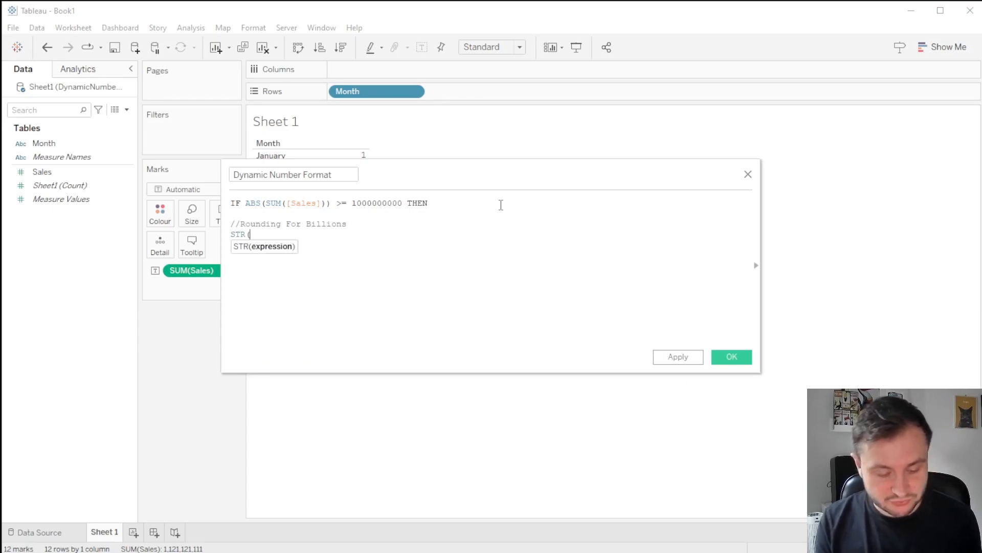
pyautogui.write('ROUND(')
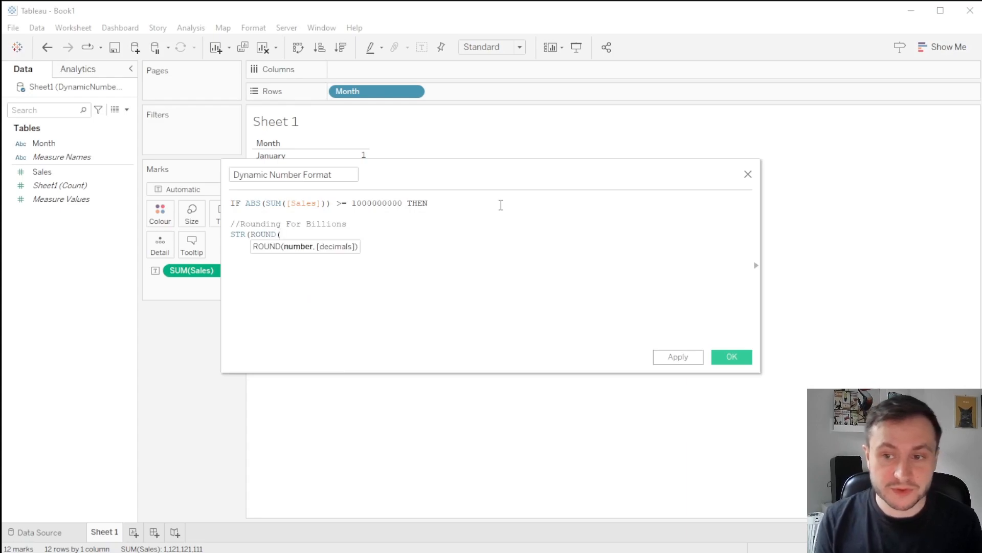
pyautogui.write('SUM(SALES)')
pyautogui.press('BackSpace')
pyautogui.press('BackSpace')
pyautogui.press('BackSpace')
pyautogui.press('BackSpace')
pyautogui.press('BackSpace')
pyautogui.press('BackSpace')
pyautogui.write('[Sales])')
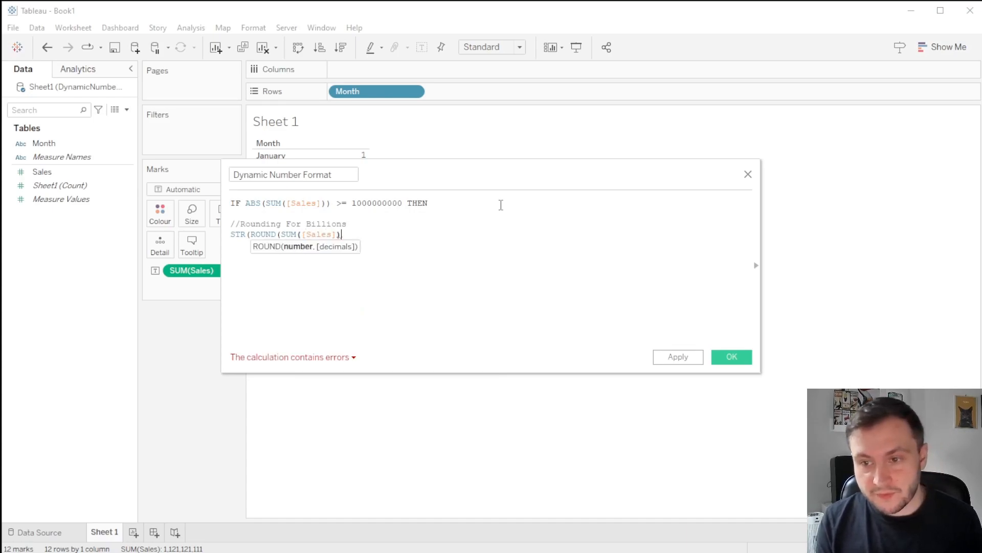
pyautogui.write(' /')
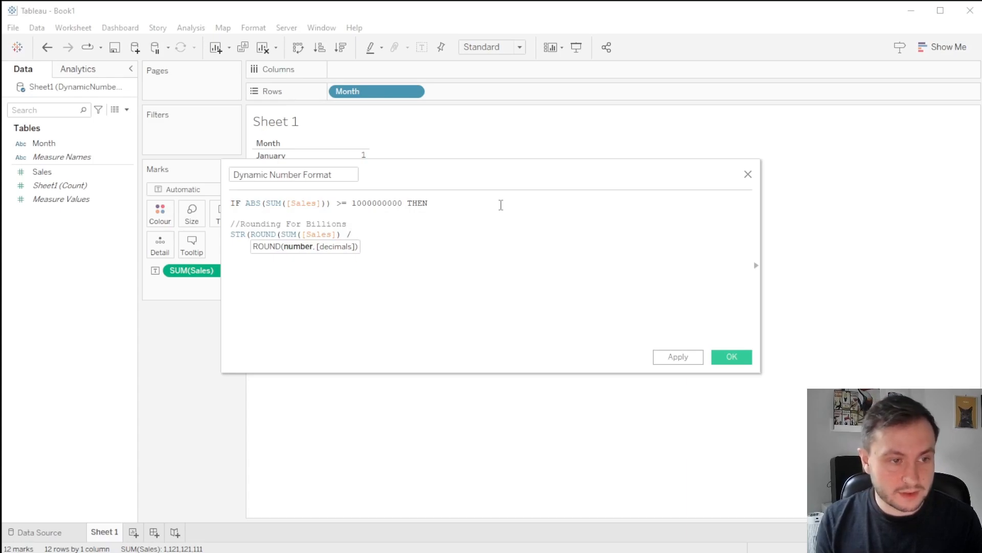
pyautogui.write(' 1')
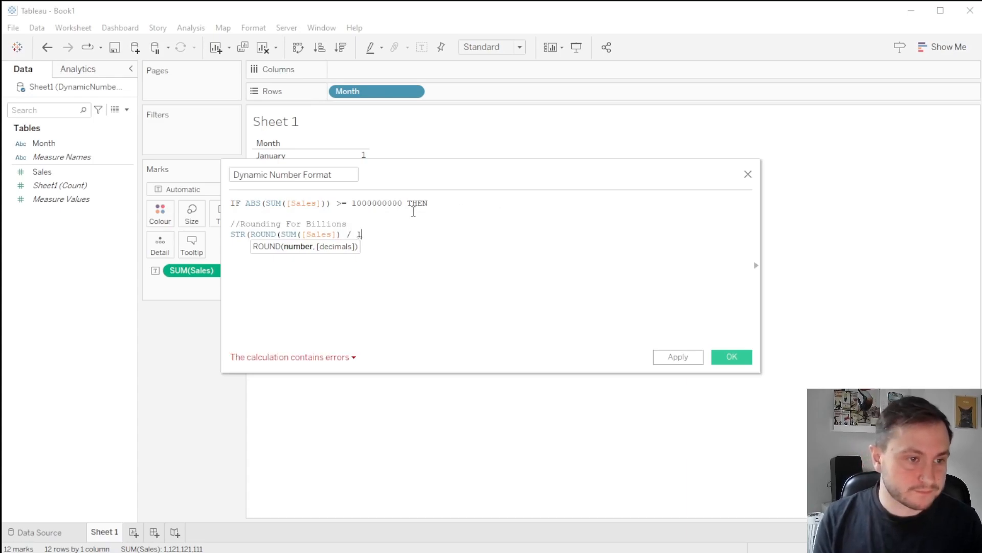
pyautogui.moveTo(403, 204); pyautogui.dragTo(352, 205)
pyautogui.hotkey('ctrl', 'c')
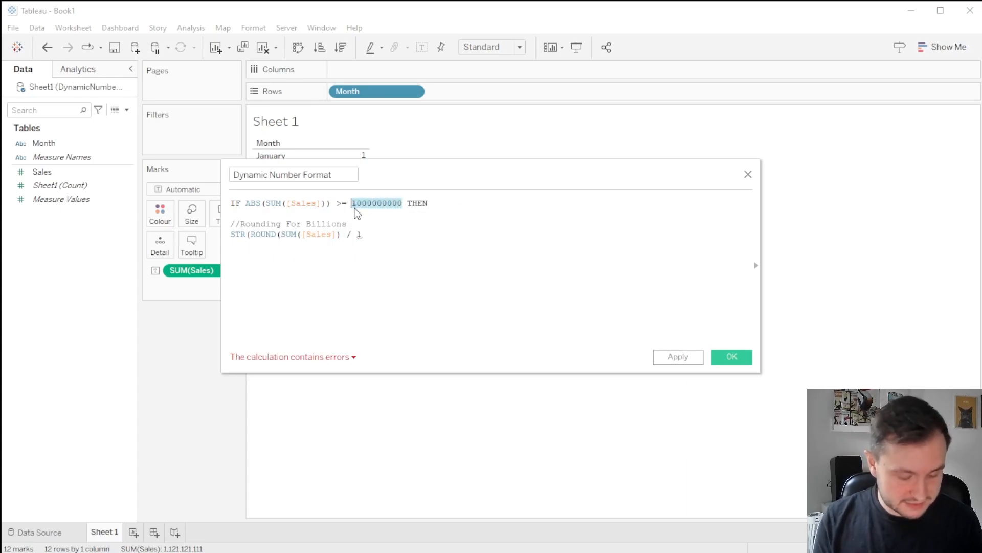
pyautogui.click(373, 235)
pyautogui.hotkey('ctrl', 'v')
pyautogui.click(357, 235)
pyautogui.press('Delete')
pyautogui.click(416, 234)
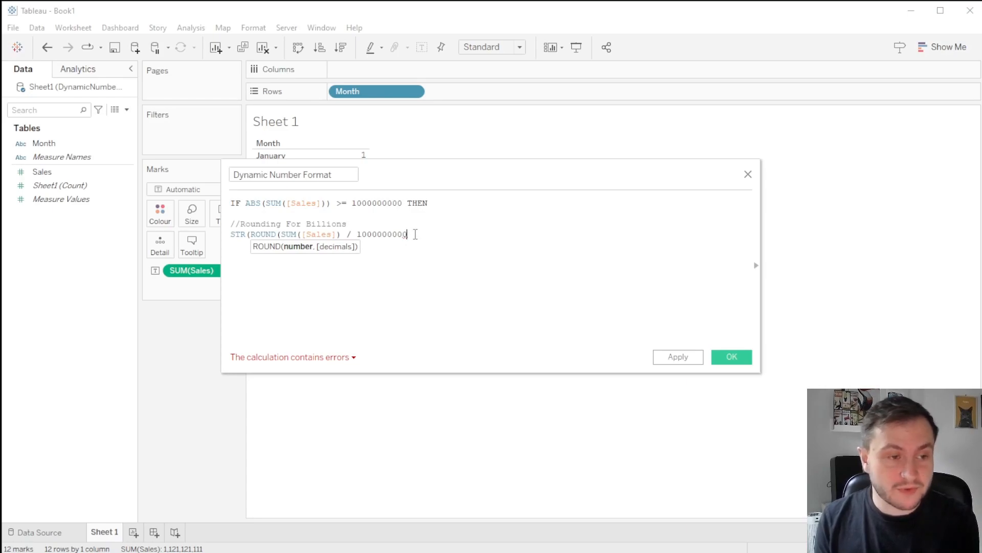
# Round the billions result to 1 decimal, close the ROUND and STR functions, and append the suffix "b".
pyautogui.write(',1')
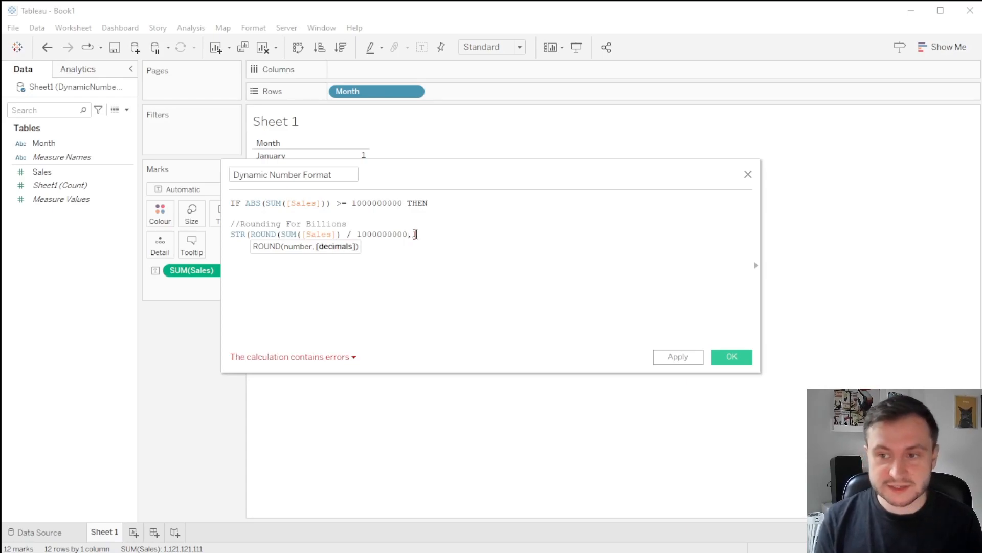
pyautogui.write('))')
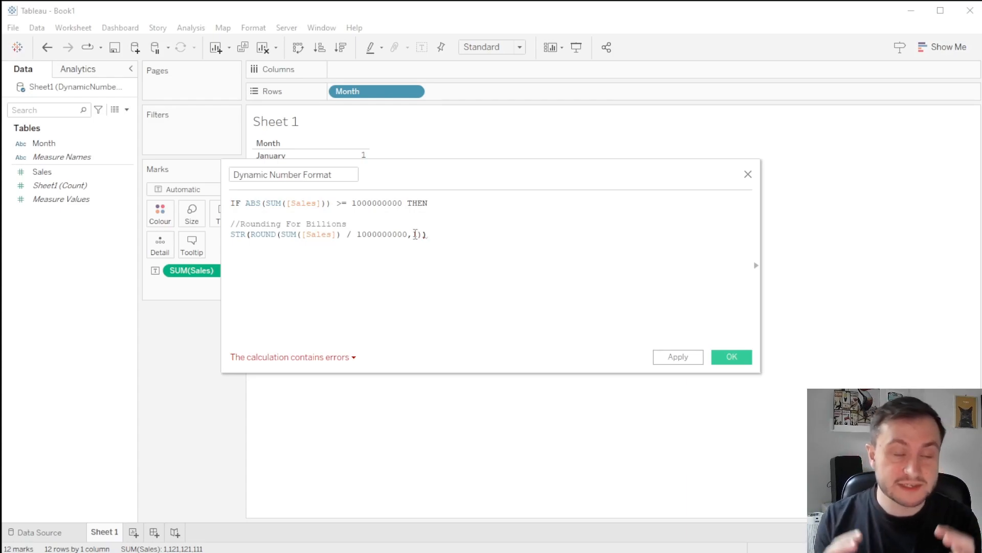
pyautogui.write('+ "b"')
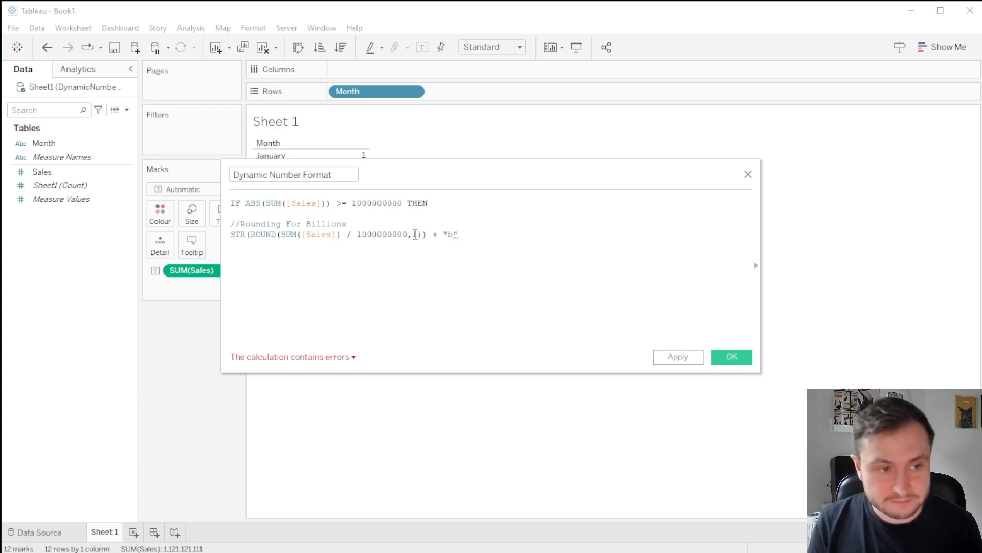
pyautogui.press('Return')
pyautogui.write('ELF')
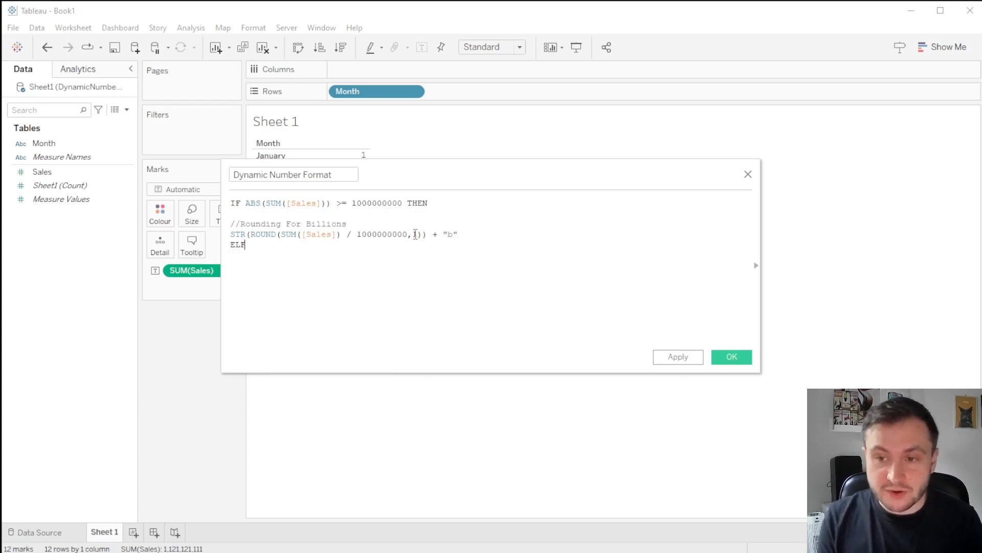
pyautogui.write('EIF')
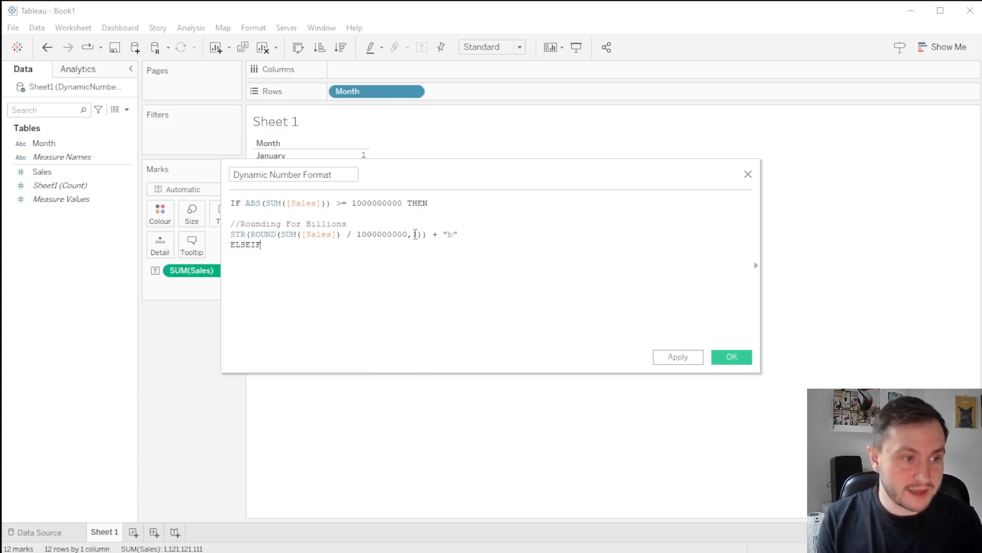
pyautogui.write(' AB')
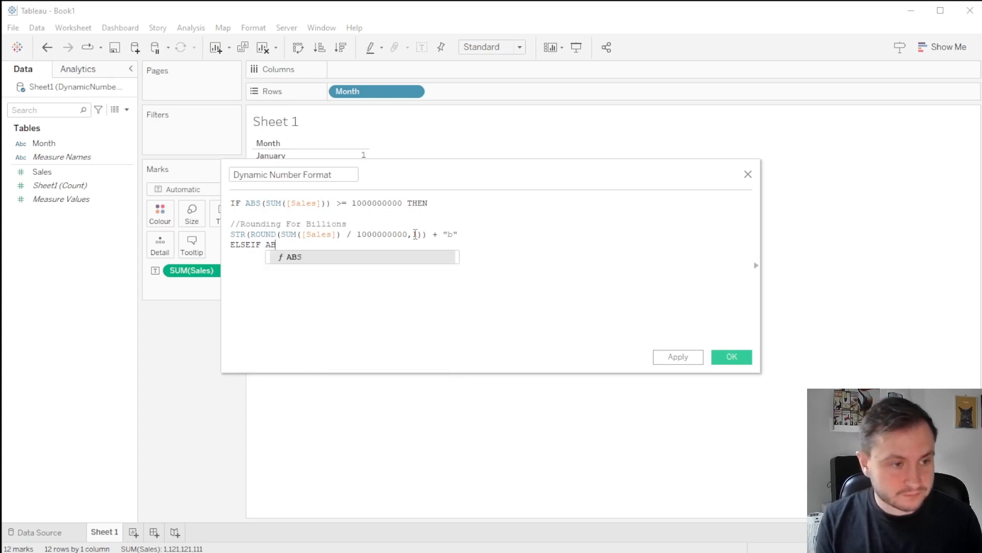
pyautogui.click(247, 203)
pyautogui.moveTo(247, 203); pyautogui.dragTo(402, 203)
pyautogui.hotkey('ctrl', 'c')
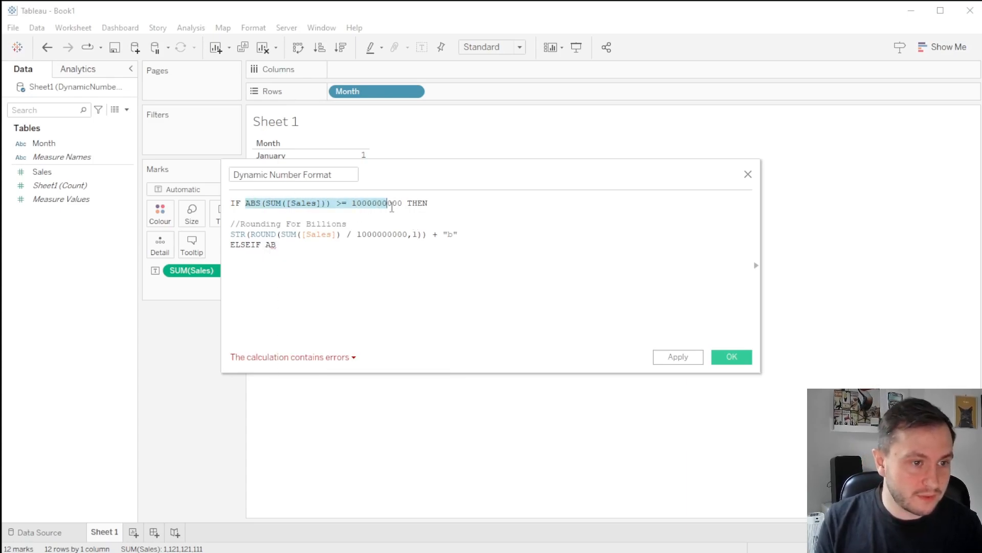
pyautogui.moveTo(286, 245); pyautogui.dragTo(264, 246)
pyautogui.hotkey('ctrl', 'v')
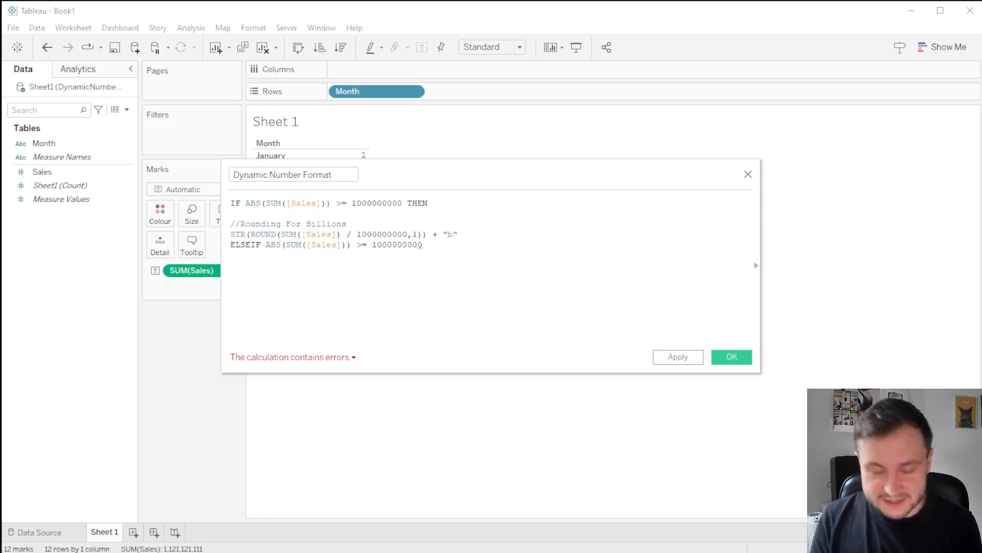
# Set the ELSEIF threshold to 1000000, end the line with THEN, and add the comment "//Round For Millions" below it.
pyautogui.moveTo(422, 245); pyautogui.dragTo(370, 245)
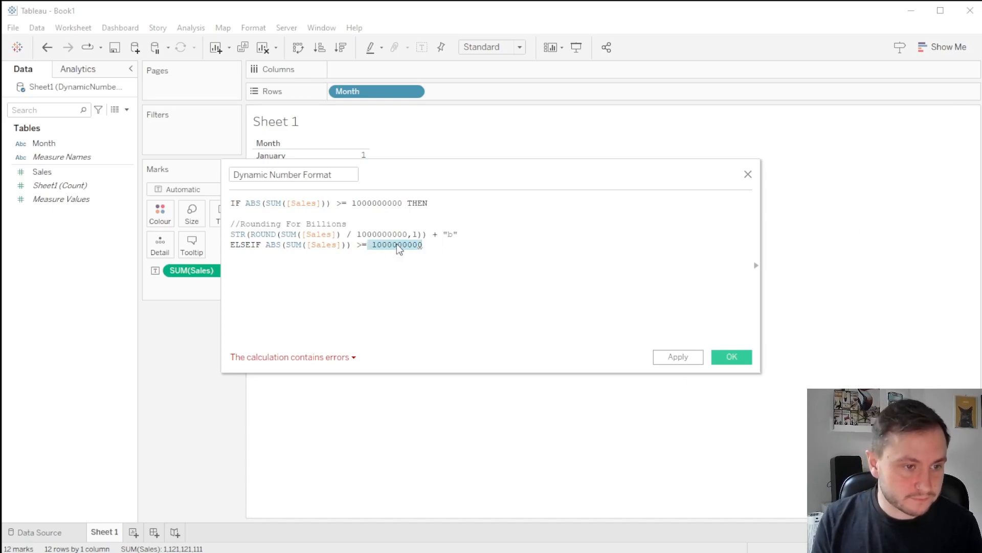
pyautogui.write('1000000')
pyautogui.click(367, 245)
pyautogui.click(436, 244)
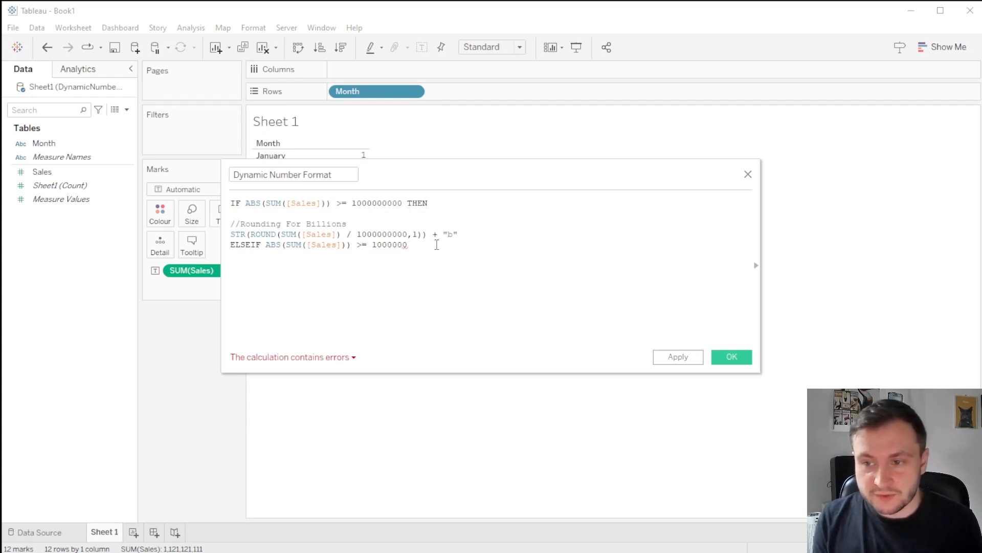
pyautogui.write('THEN  /')
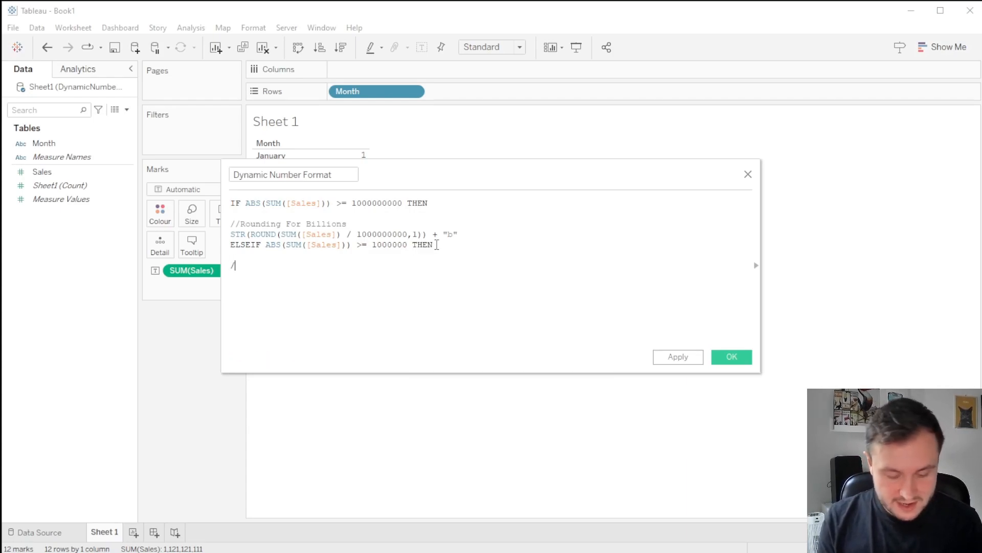
pyautogui.write('/Round ')
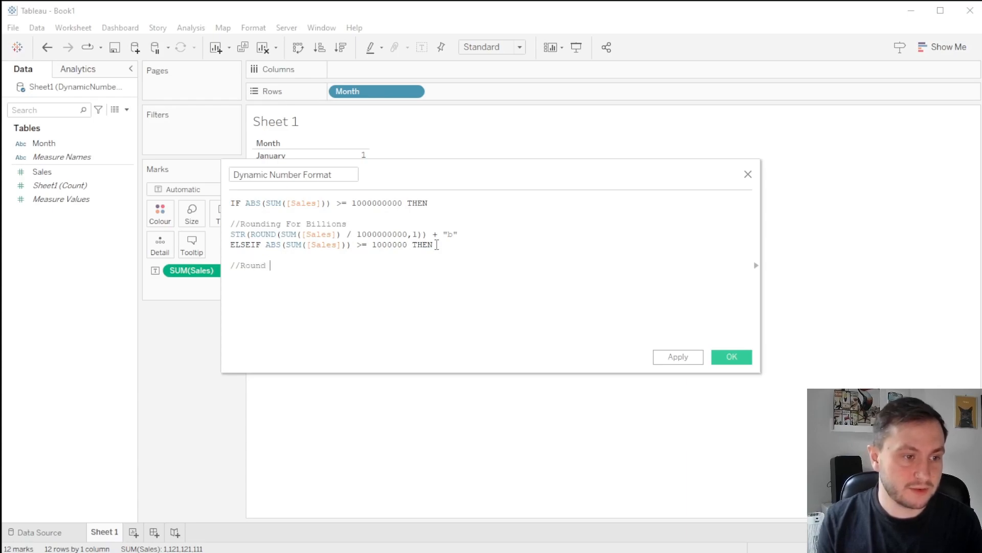
pyautogui.write('For Millions')
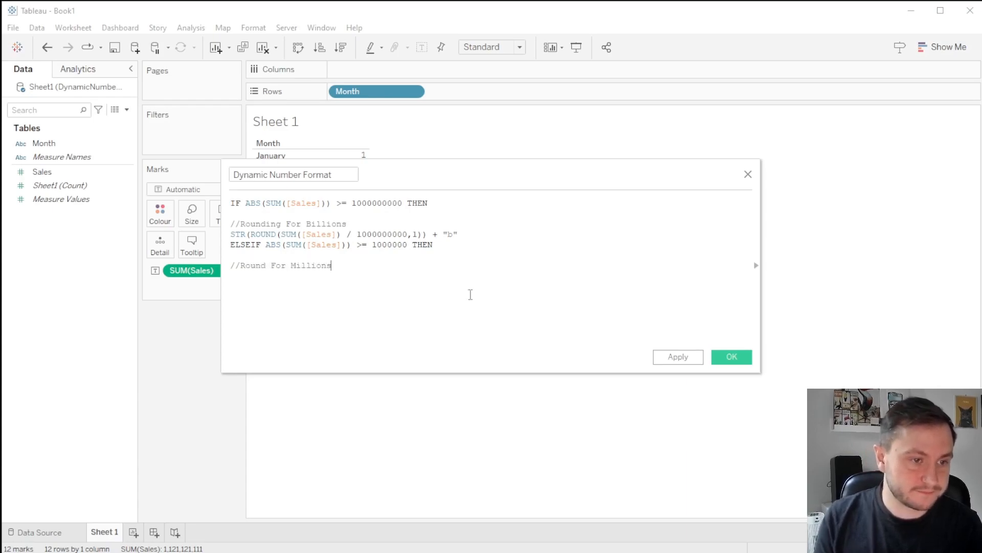
# Copy the billions result line and its ELSEIF line to below the "//Round For Millions" comment.
pyautogui.click(439, 248)
pyautogui.moveTo(439, 248); pyautogui.dragTo(218, 233)
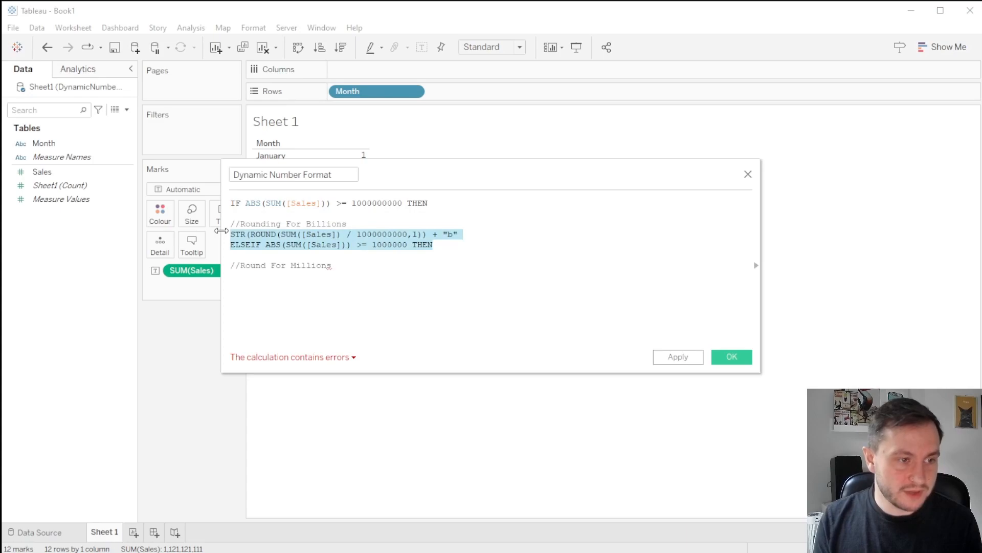
pyautogui.hotkey('ctrl', 'c')
pyautogui.click(252, 279)
pyautogui.hotkey('ctrl', 'v')
# Change the copied result line to divide by 1000000 and use the suffix "m".
pyautogui.click(403, 276)
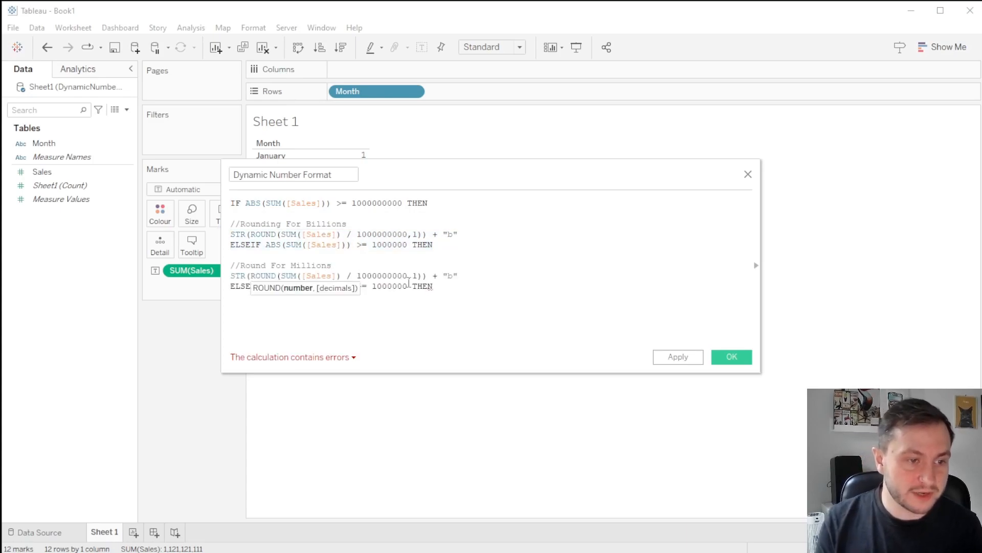
pyautogui.press('BackSpace')
pyautogui.press('BackSpace')
pyautogui.moveTo(408, 286); pyautogui.dragTo(357, 275)
pyautogui.click(394, 275)
pyautogui.hotkey('ctrl', 'v')
pyautogui.click(434, 275)
pyautogui.press('Delete')
pyautogui.write('m')
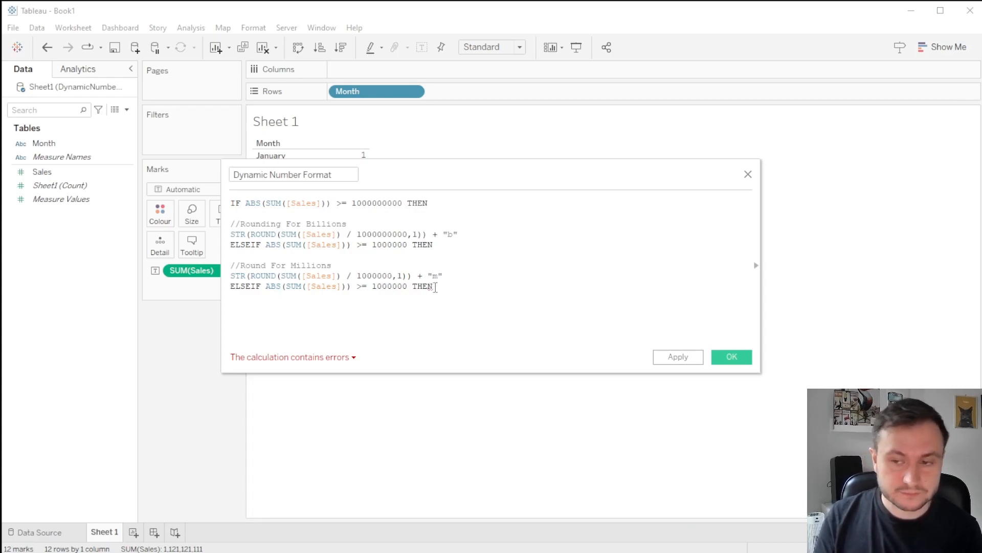
# Reduce the threshold in the ELSEIF line below the millions result to 1000.
pyautogui.click(408, 287)
pyautogui.press('BackSpace')
pyautogui.press('BackSpace')
pyautogui.press('BackSpace')
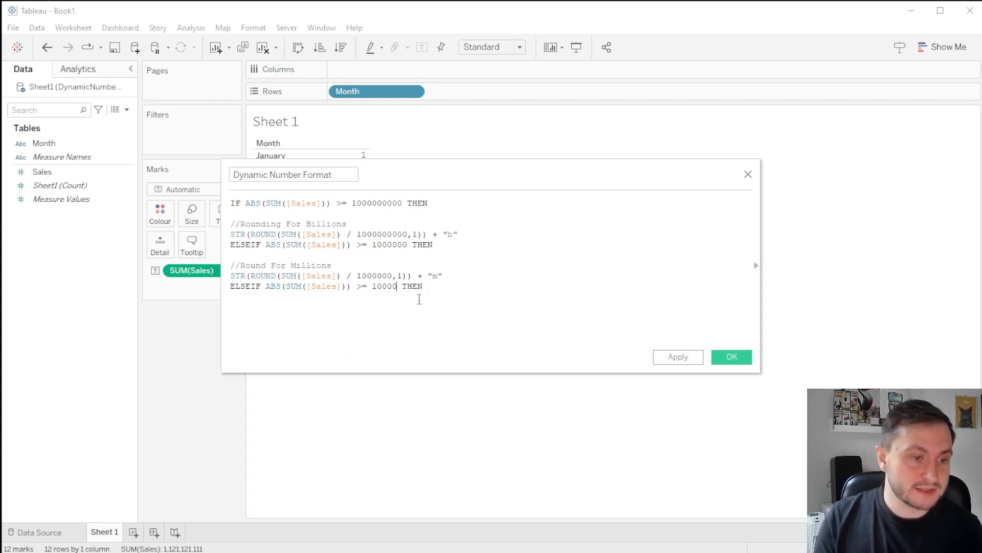
# Duplicate the millions block, including its comment, at the end of the formula and change the copied comment to "//Round For Thousands".
pyautogui.moveTo(419, 288); pyautogui.dragTo(224, 267)
pyautogui.click(431, 288)
pyautogui.press('Return')
pyautogui.press('Return')
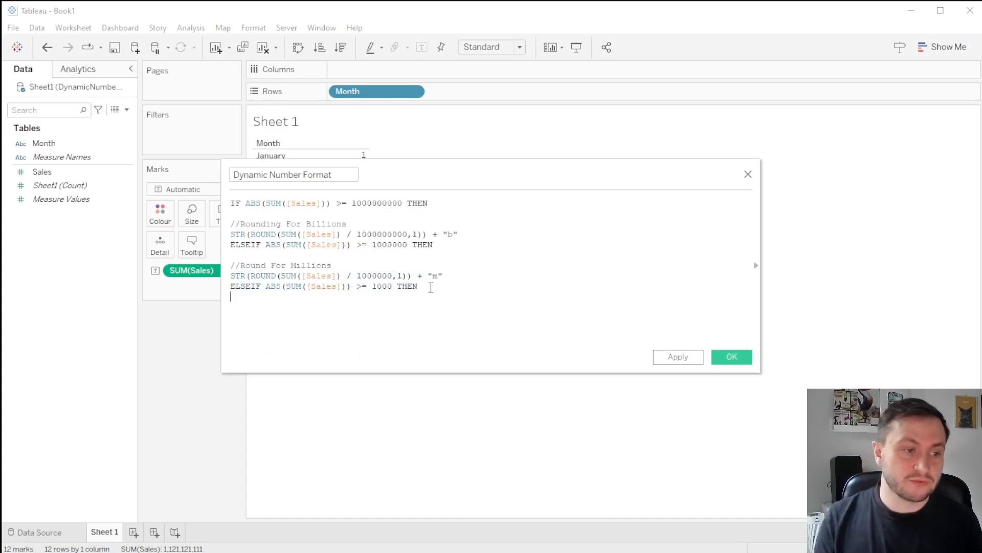
pyautogui.hotkey('ctrl', 'v')
pyautogui.doubleClick(292, 306)
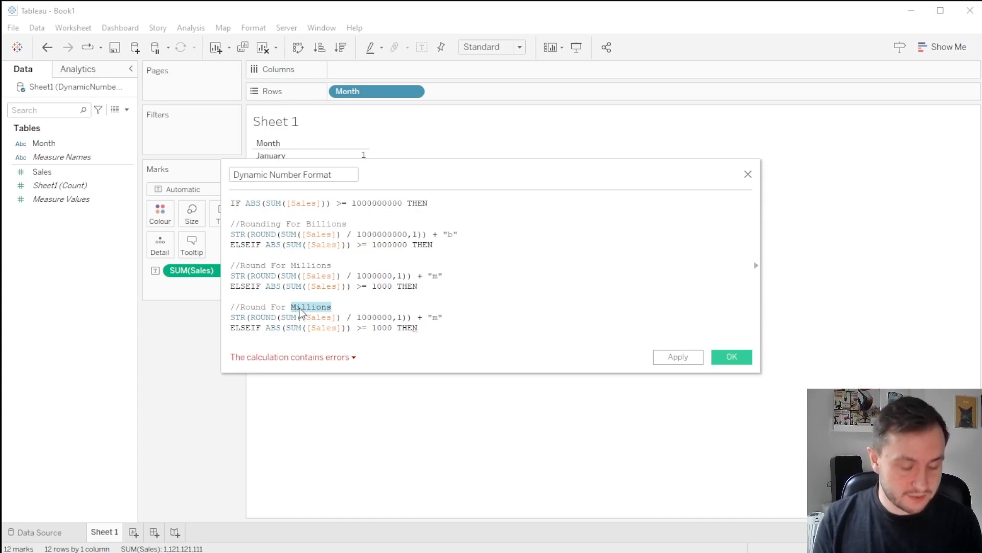
pyautogui.write('Thousands')
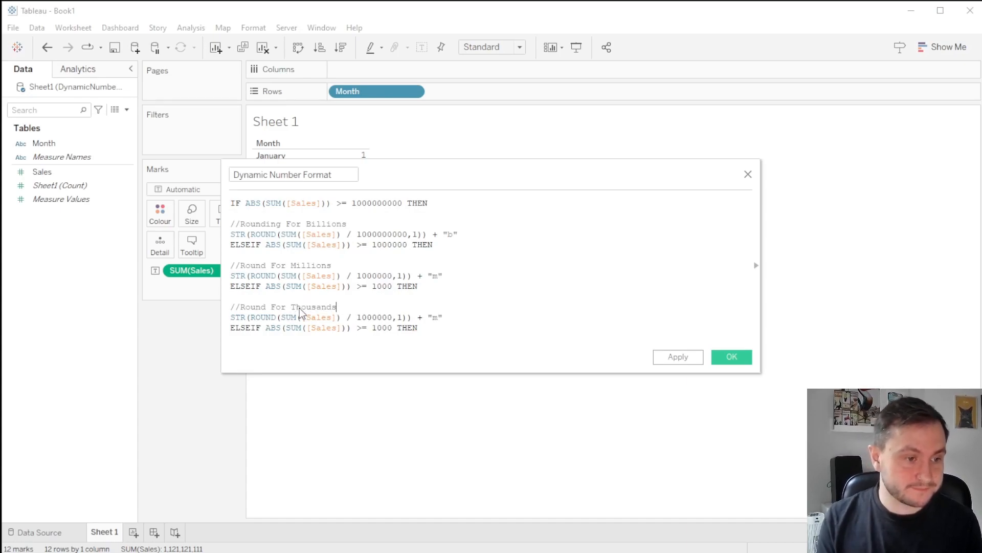
# Change the thousands result line to divide by 1000 and use the suffix "k".
pyautogui.click(375, 317)
pyautogui.press('BackSpace')
pyautogui.press('BackSpace')
pyautogui.press('BackSpace')
pyautogui.doubleClick(419, 317)
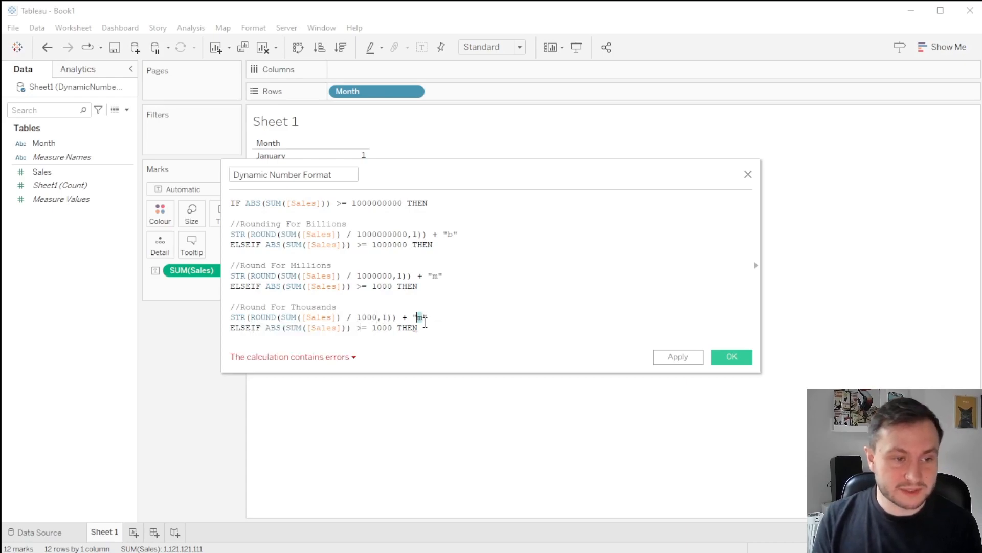
pyautogui.write('k')
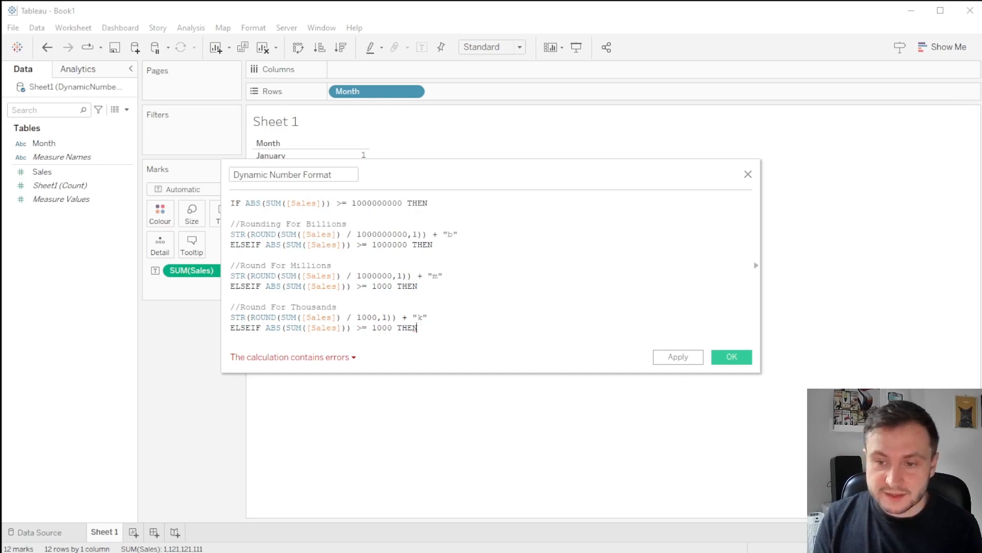
# Replace the last ELSEIF line with ELSE and add the comment "//Less Than 1000" below it.
pyautogui.moveTo(424, 328); pyautogui.dragTo(229, 328)
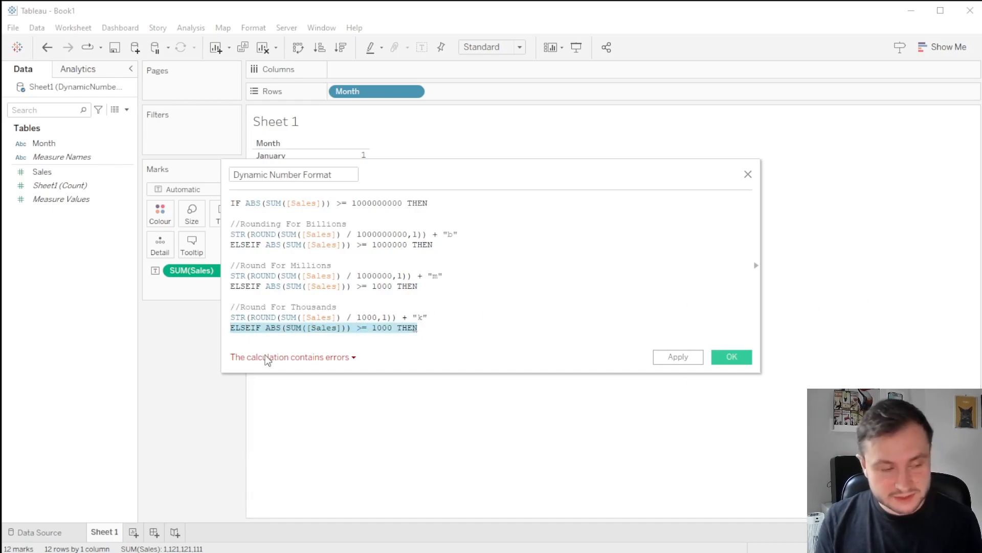
pyautogui.write('ELSE')
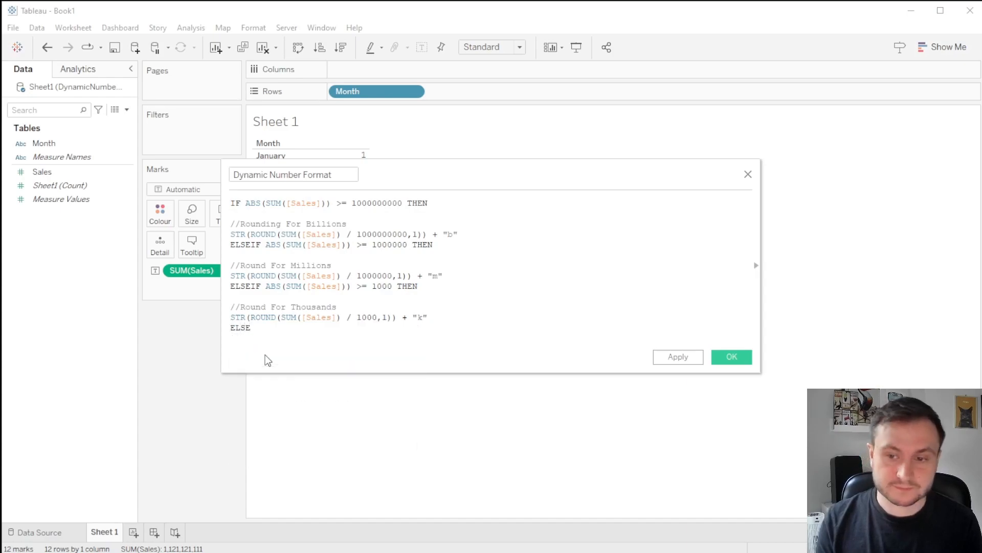
pyautogui.press('Return')
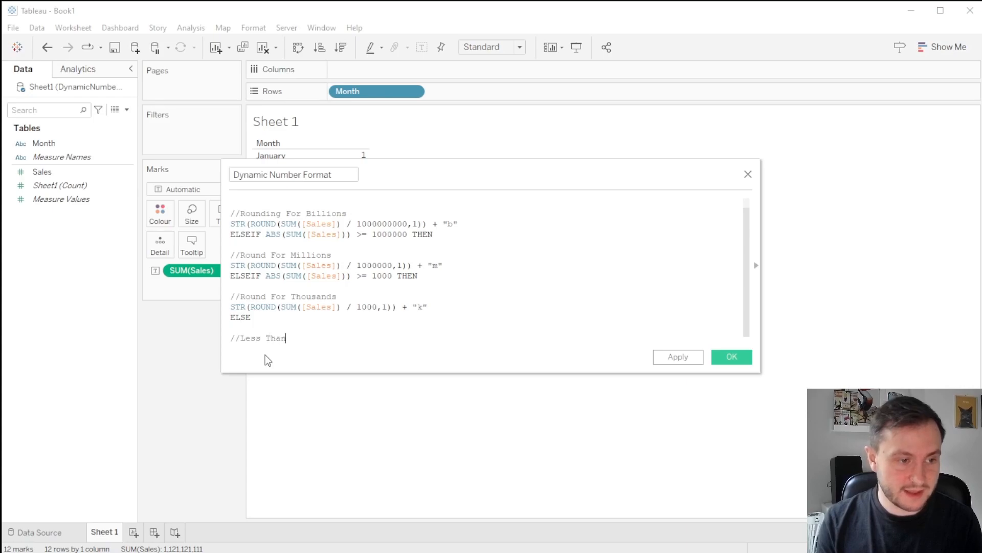
pyautogui.write('1000')
pyautogui.press('Return')
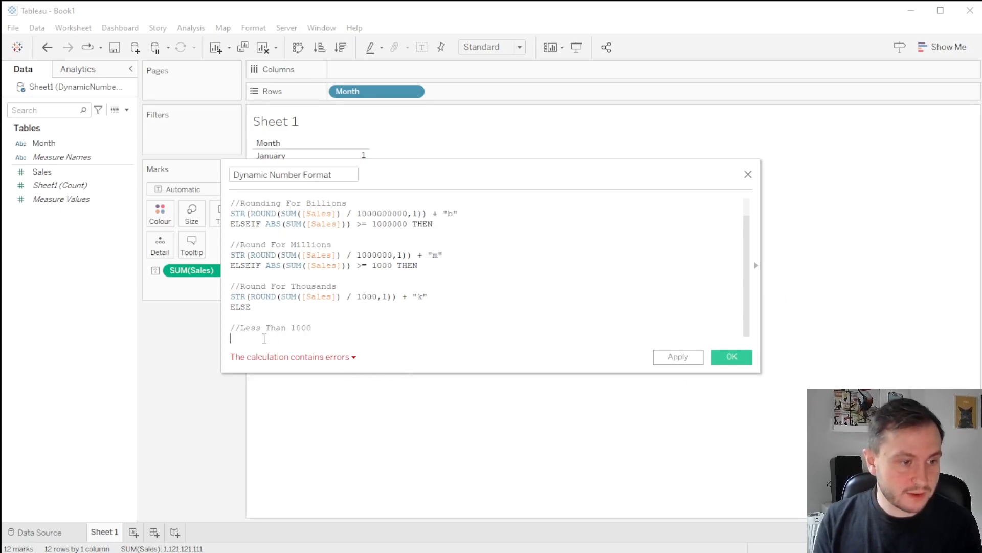
# Enter STR(ROUND(SUM([Sales]),0)) as the ELSE result and close the IF statement with END.
pyautogui.write('STR(ROUND(SUM([Sales]),0))')
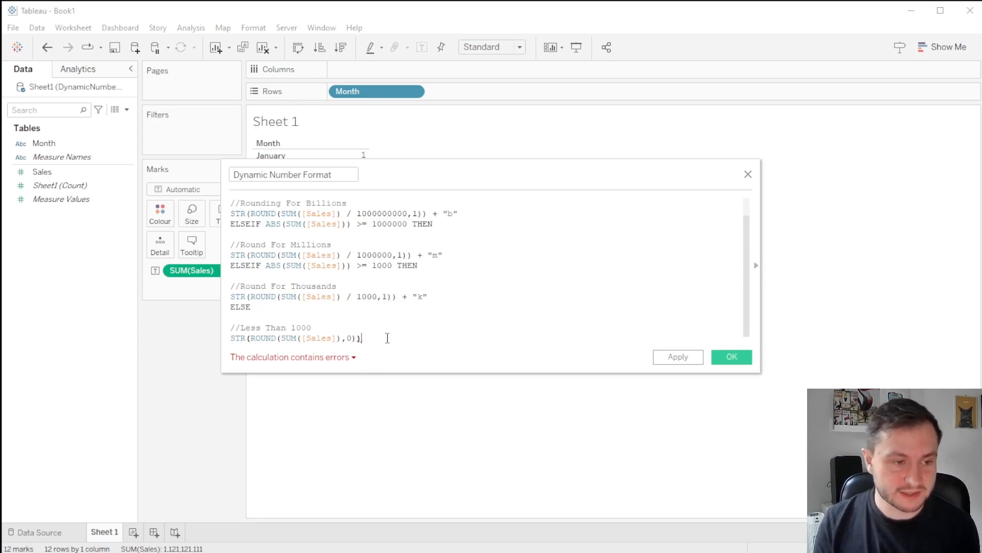
pyautogui.press('Return')
pyautogui.press('Return')
pyautogui.write('END')
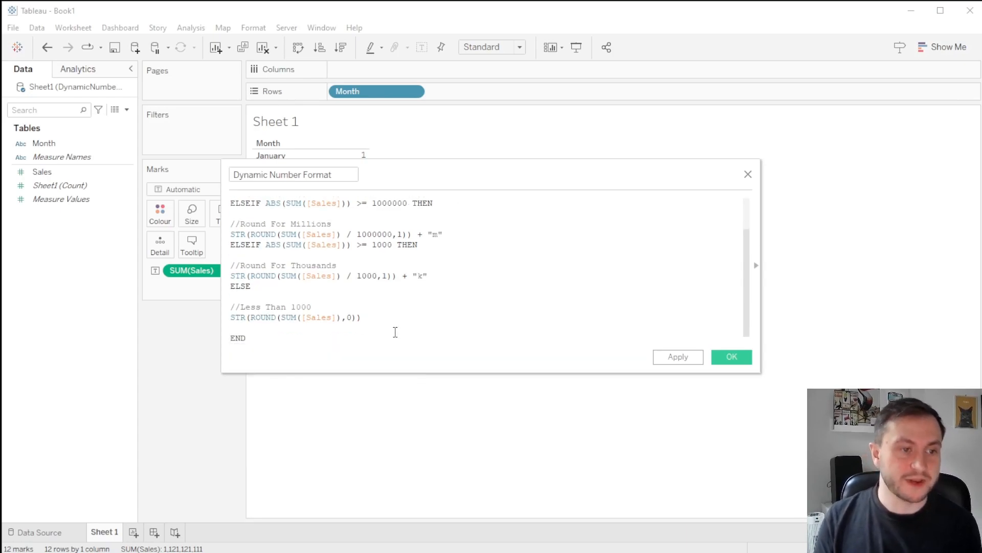
# Review the completed formula and save the Dynamic Number Format calculated field.
pyautogui.scroll(2, 395, 328)
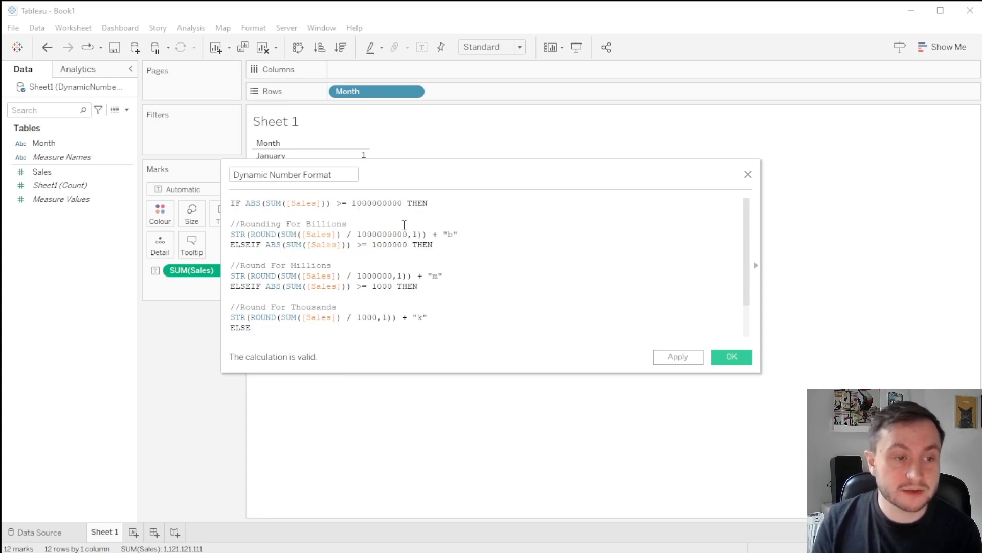
pyautogui.scroll(-1, 470, 235)
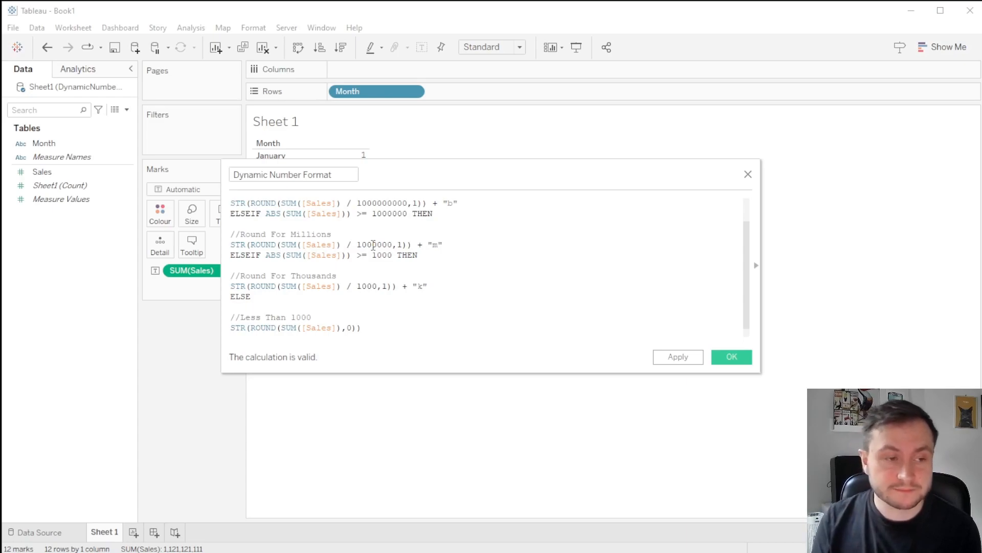
pyautogui.moveTo(443, 245); pyautogui.dragTo(418, 245)
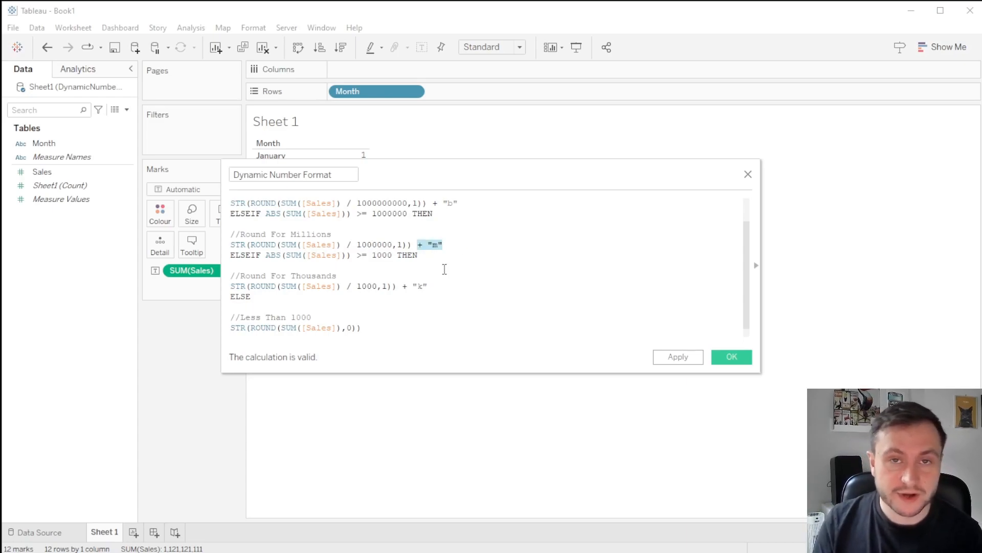
pyautogui.moveTo(447, 292); pyautogui.dragTo(408, 285)
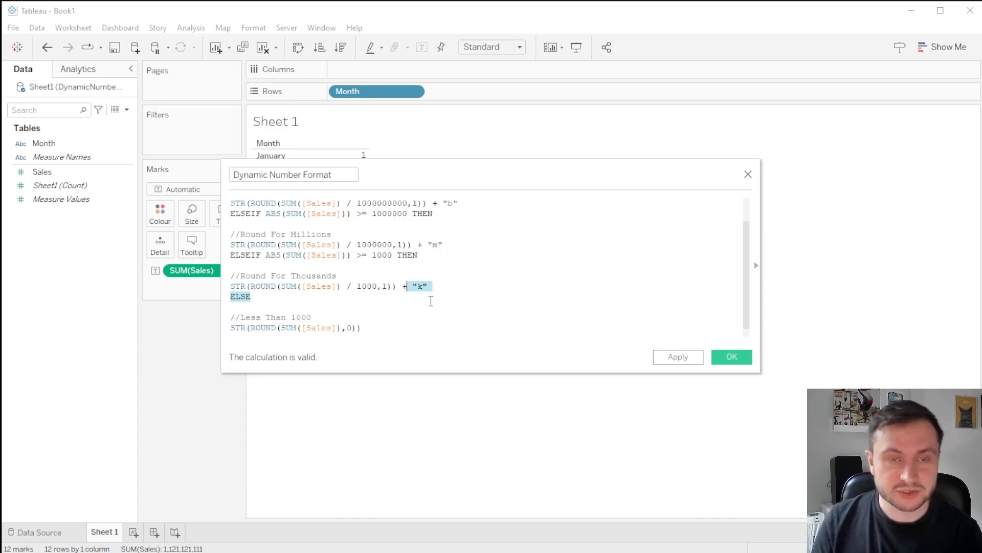
pyautogui.click(412, 322)
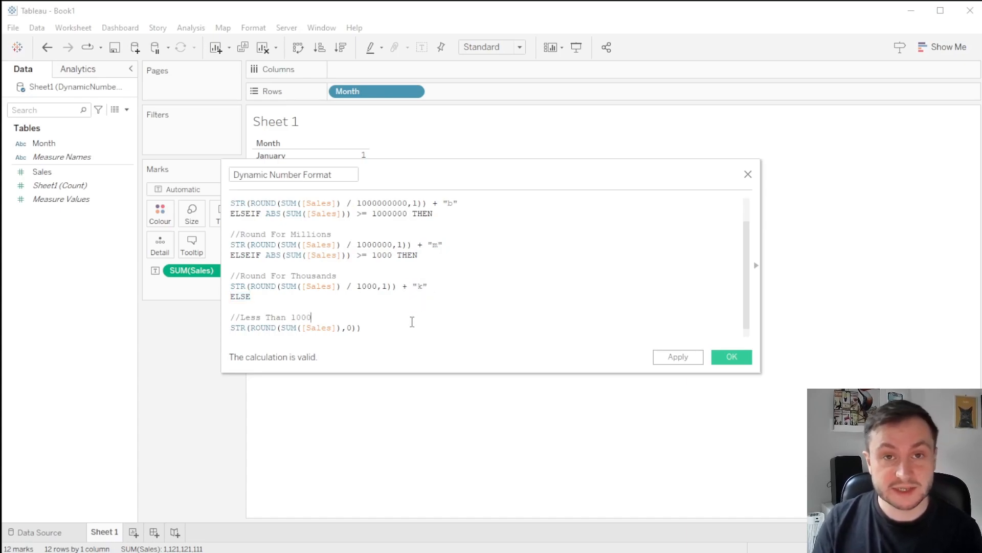
pyautogui.click(695, 356)
pyautogui.click(731, 356)
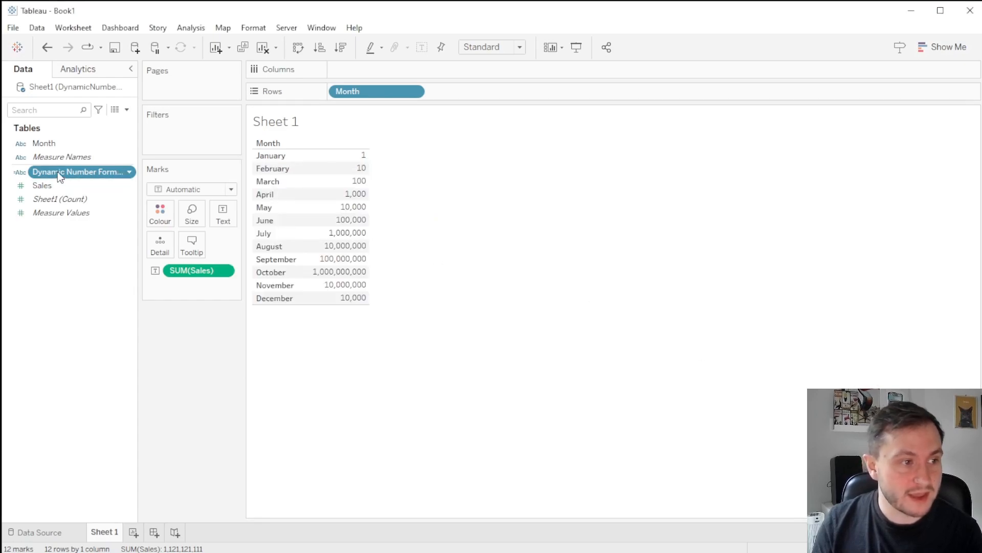
# Display Dynamic Number Format as the table's text in place of SUM(Sales), and widen the value column.
pyautogui.moveTo(58, 176); pyautogui.dragTo(223, 217)
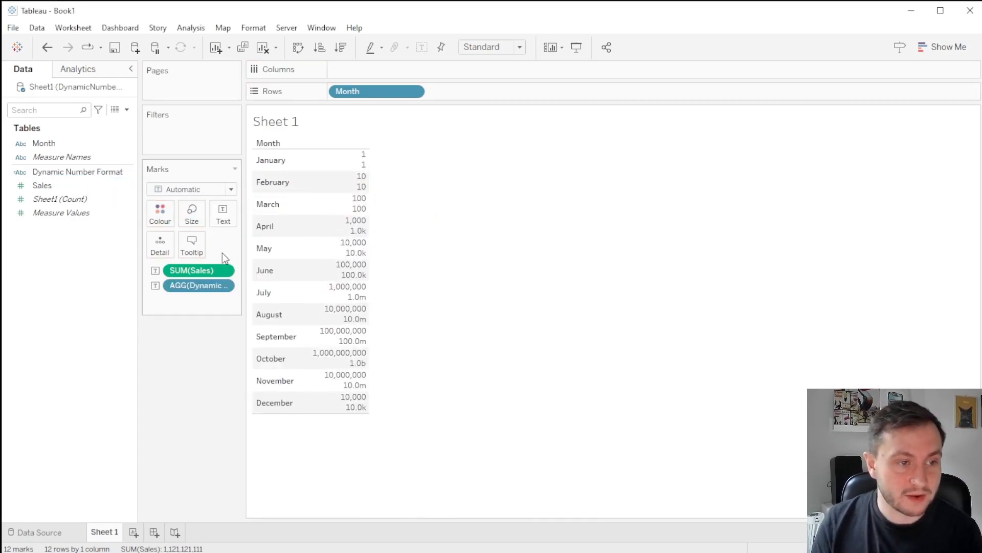
pyautogui.moveTo(438, 244); pyautogui.dragTo(445, 244)
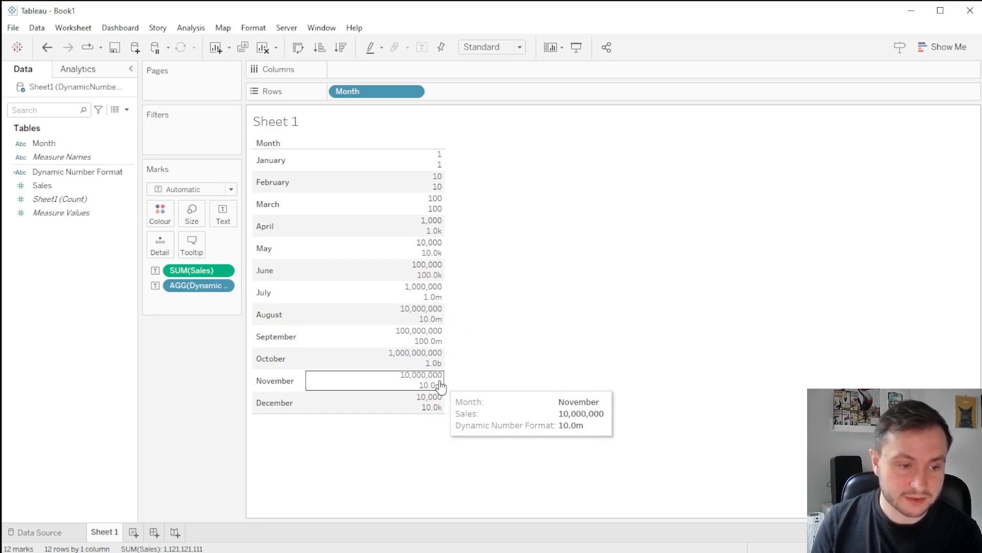
pyautogui.moveTo(195, 270); pyautogui.dragTo(202, 349)
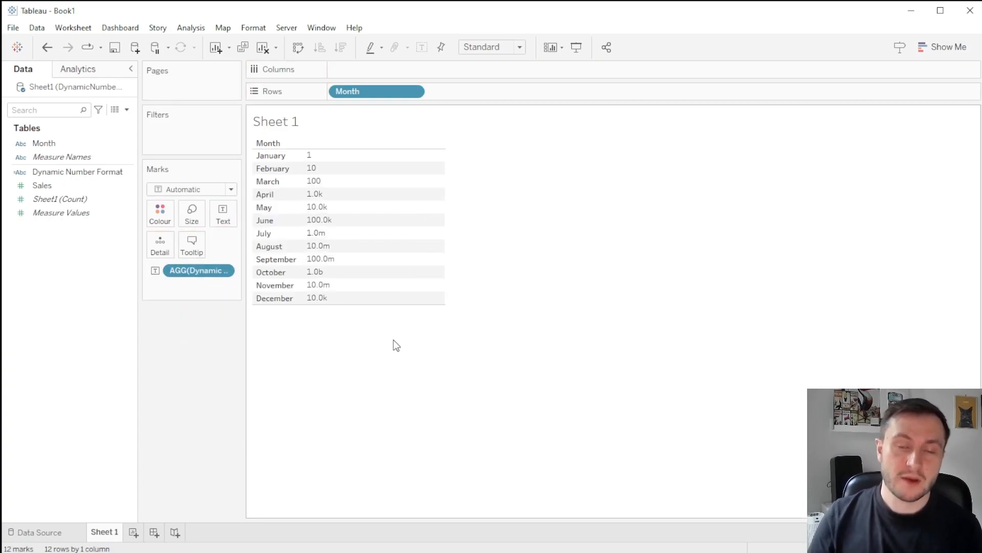